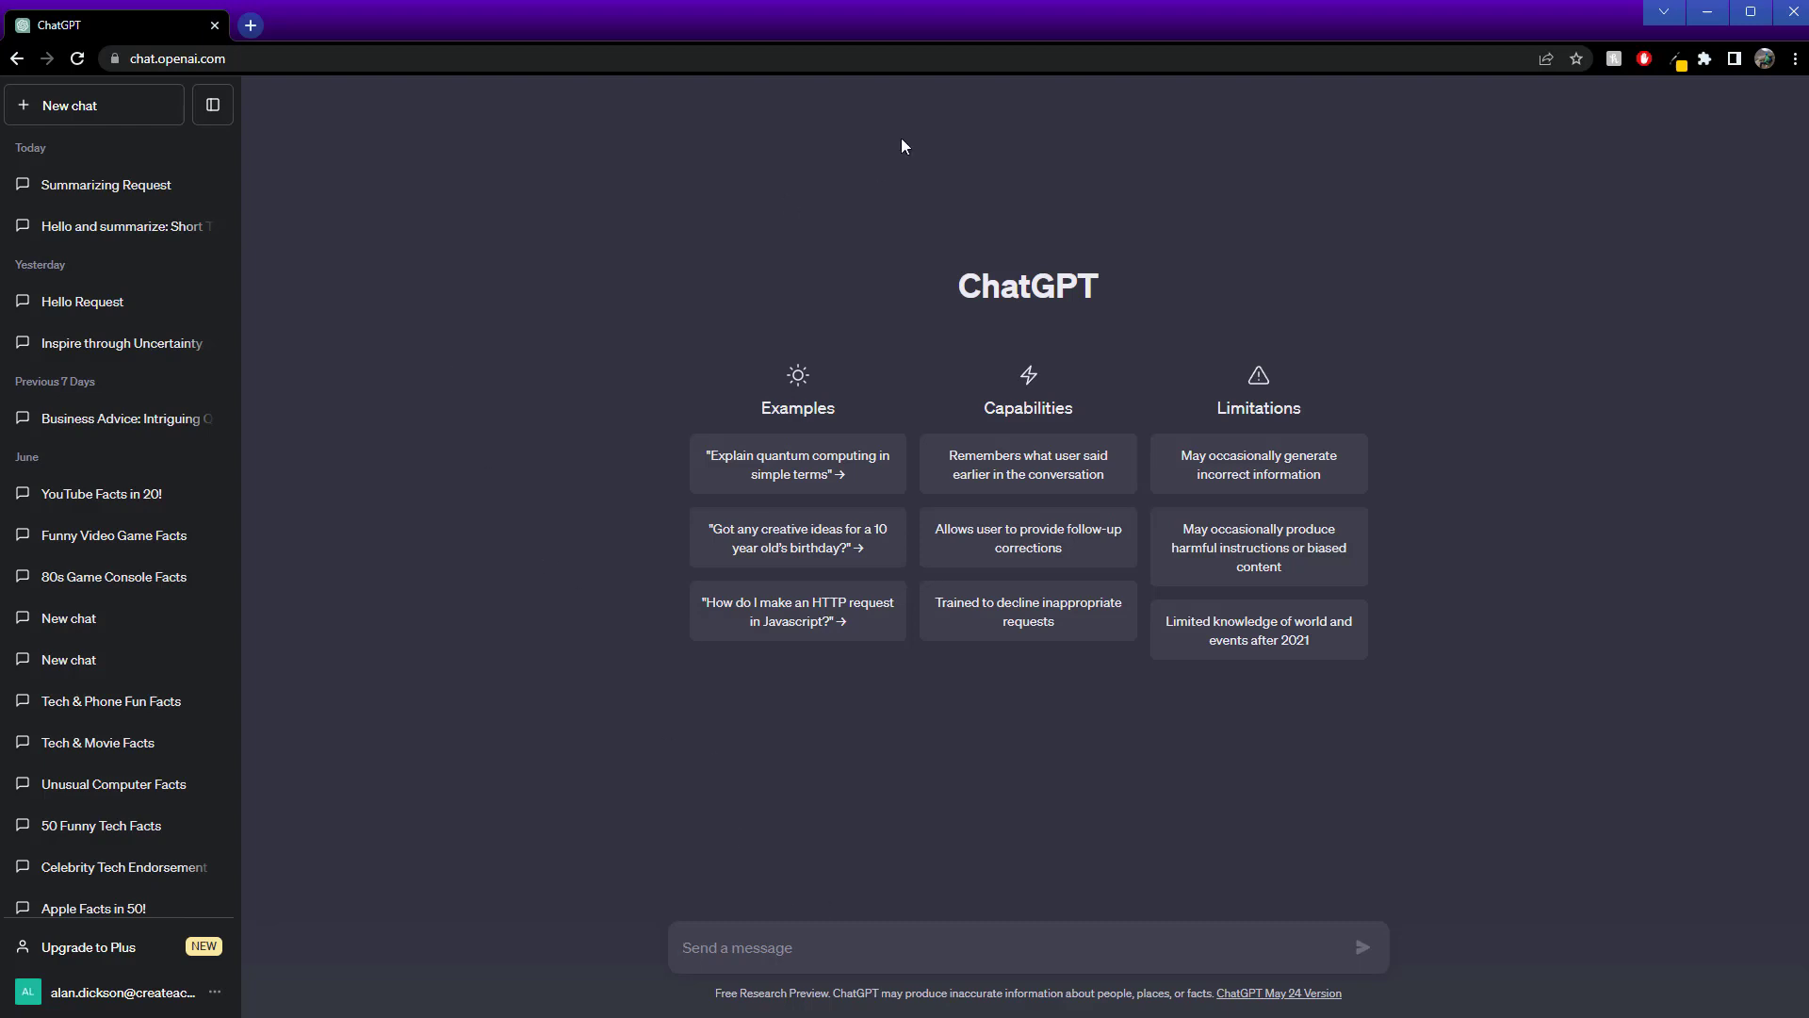
Step: Greet ChatGPT, request dummy data in Excel format, and stop the reply once the table appears
text(Hello)
key(Return)
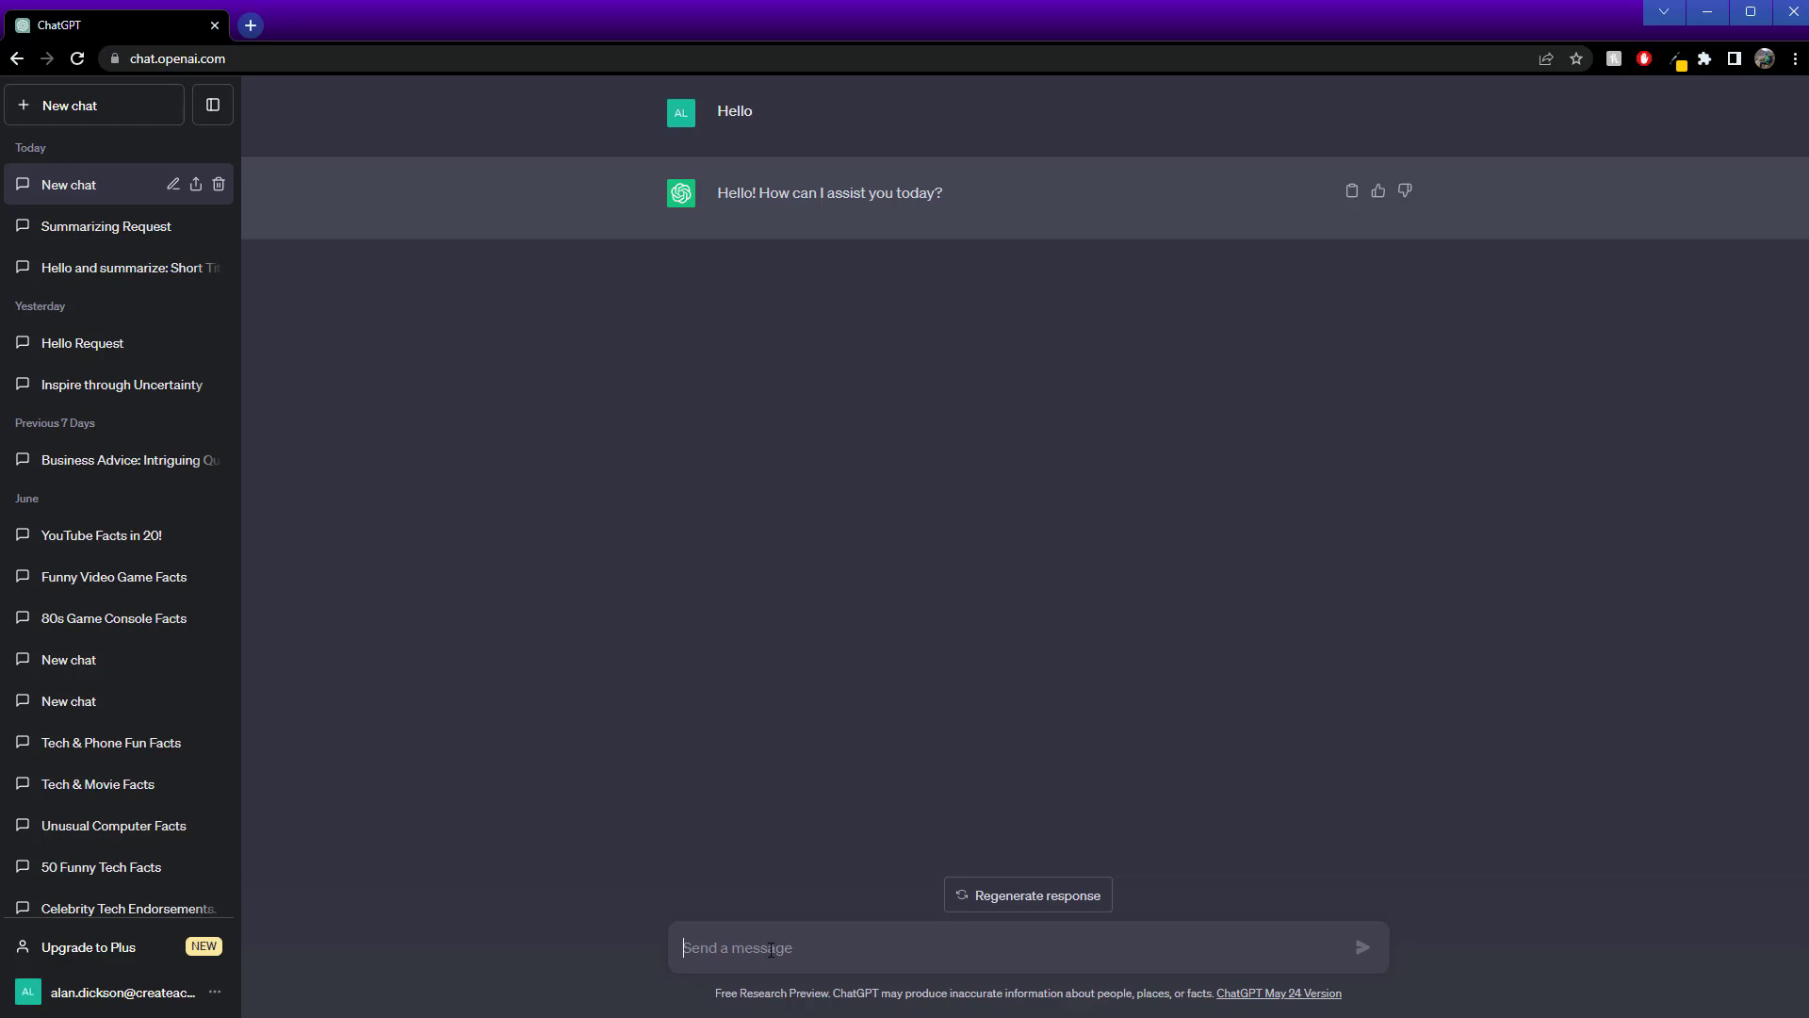
text(I wou)
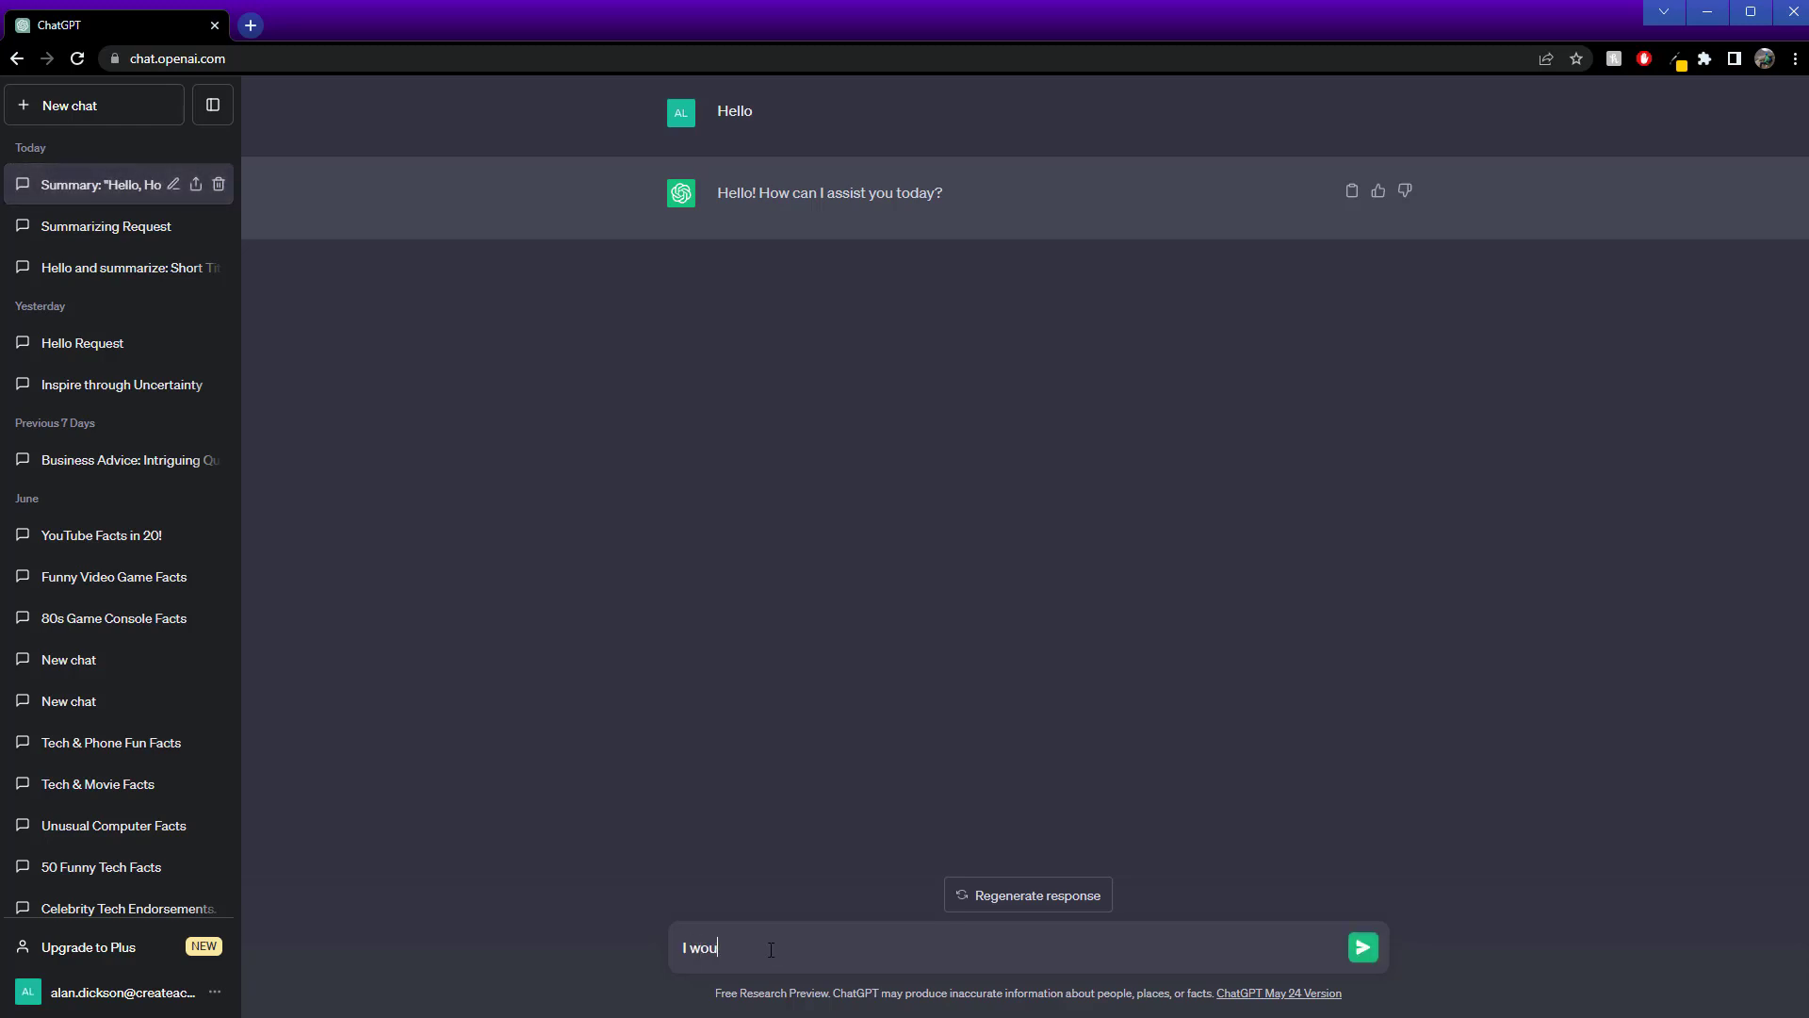
text(ld like some dummy data created please)
key(Return)
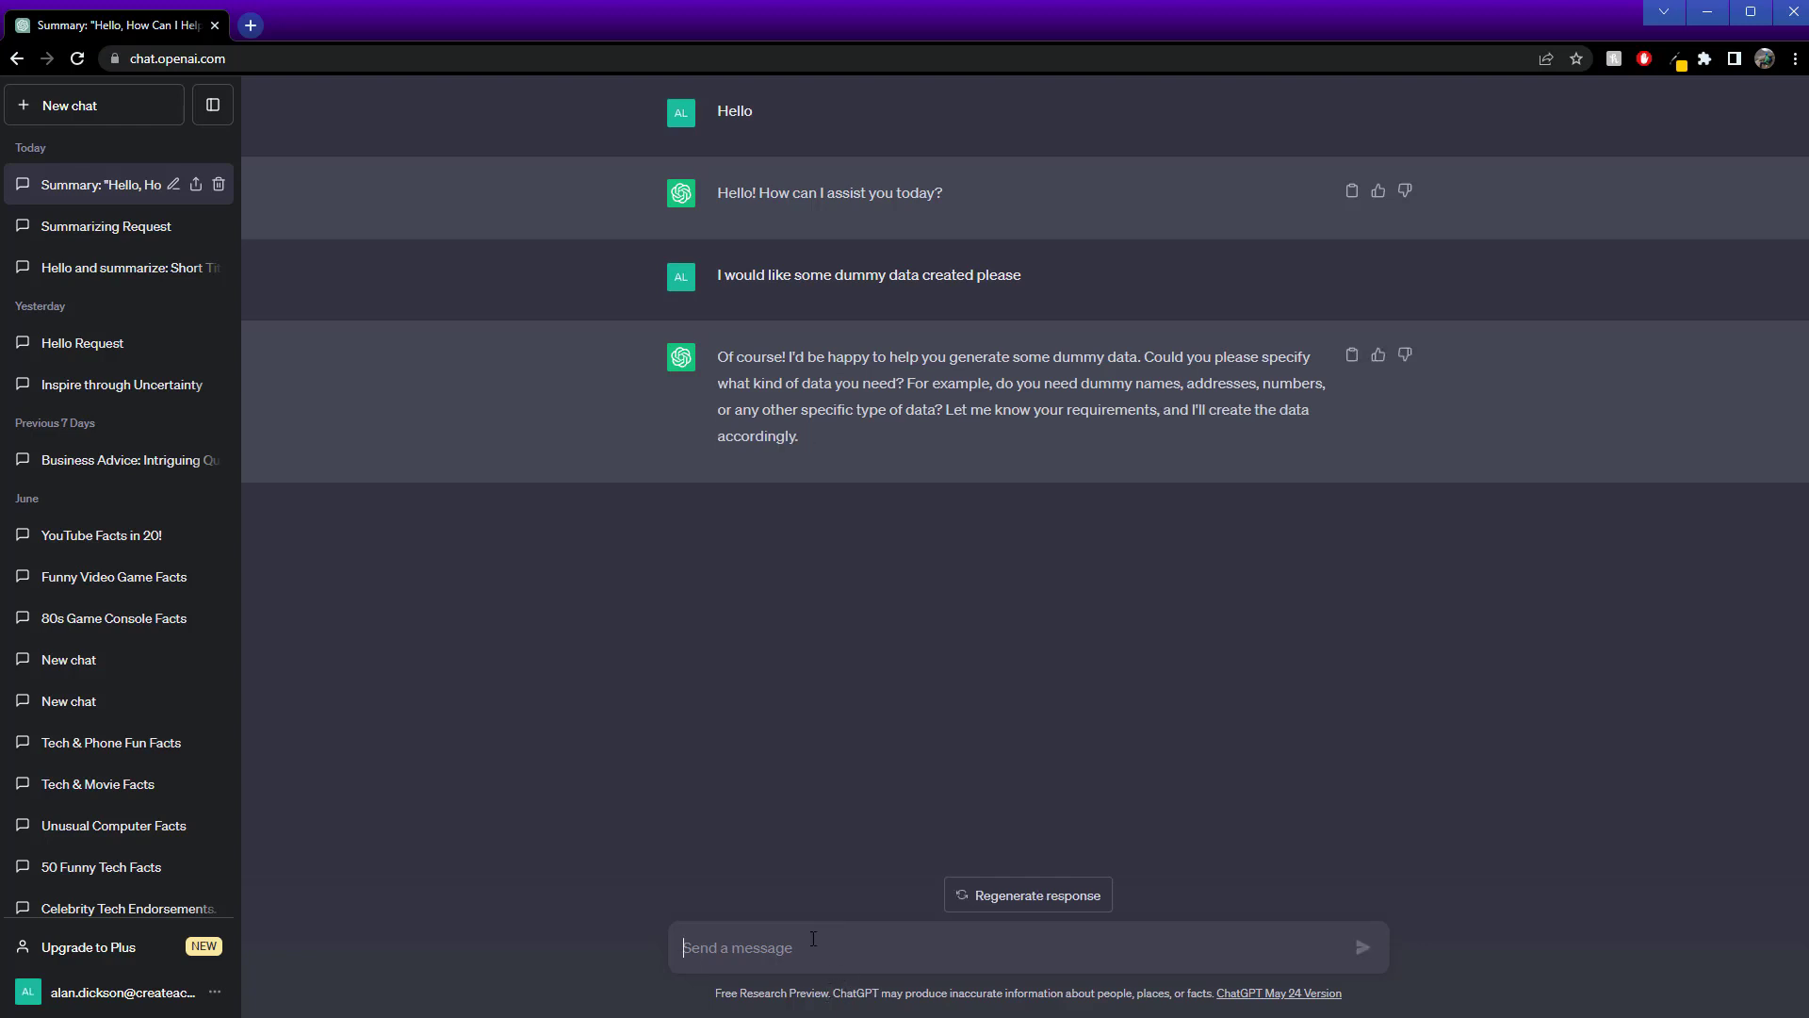
text(I would like it )
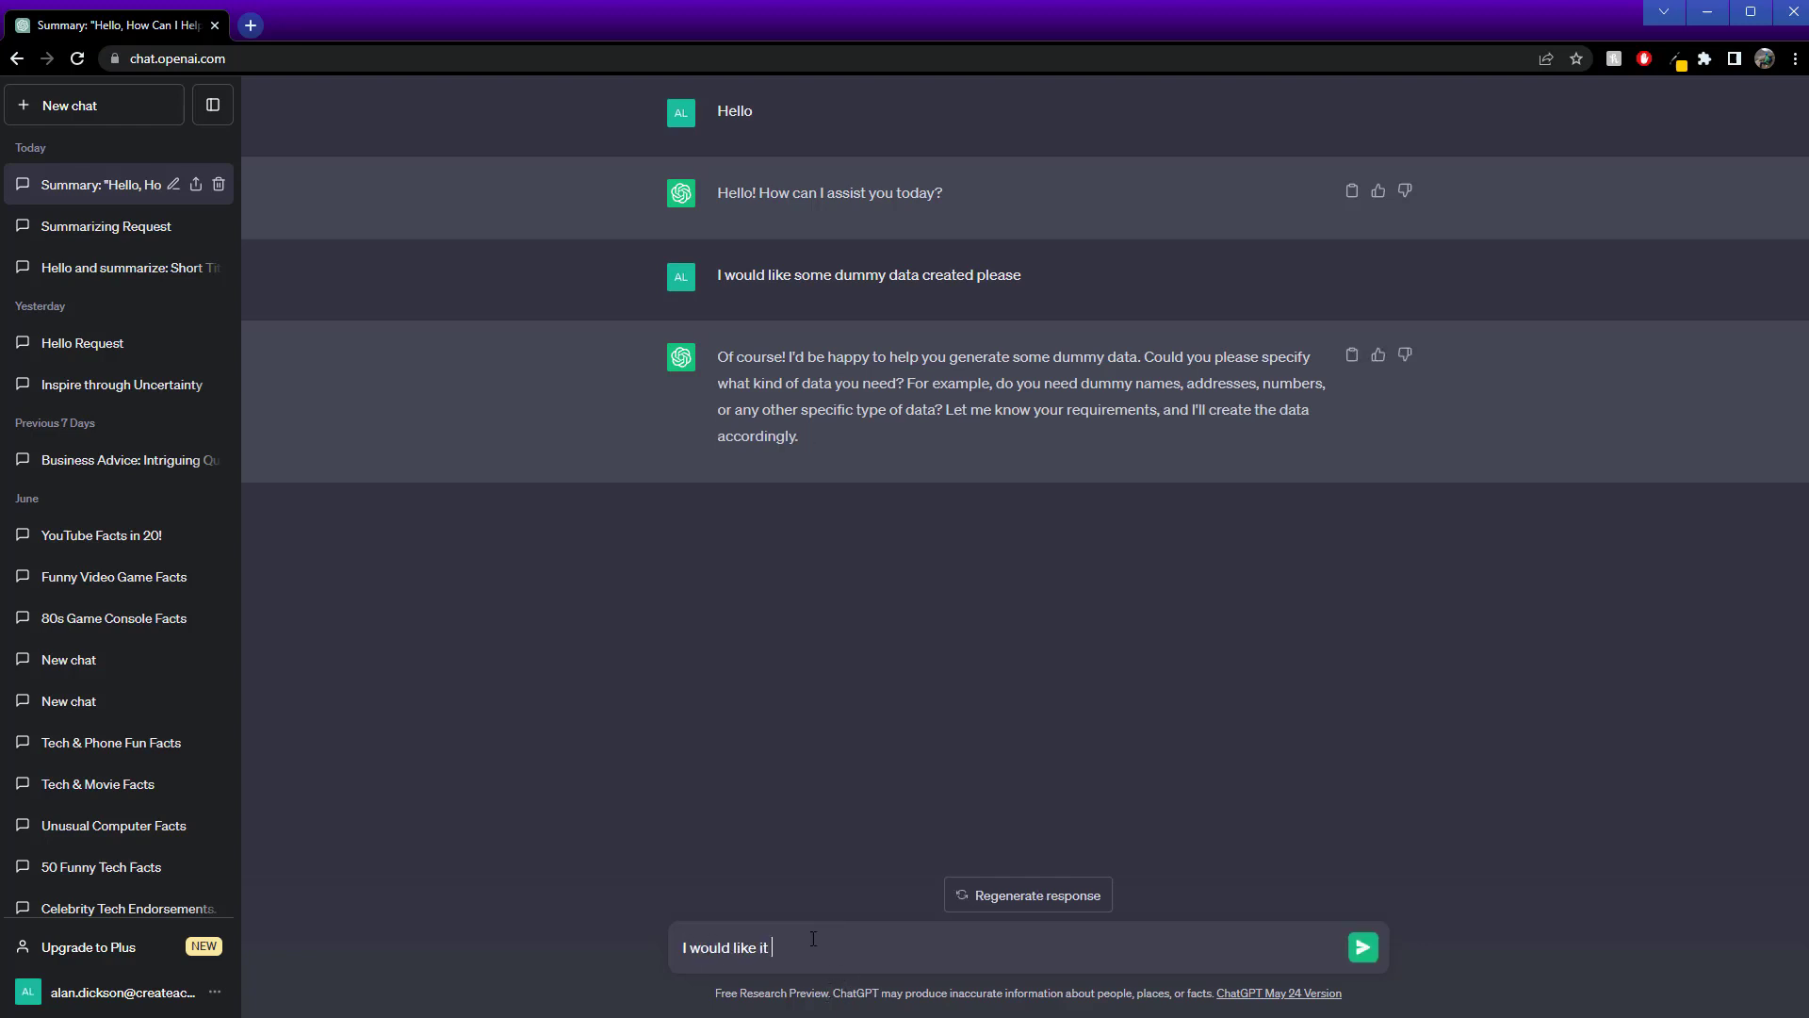
text(in an Excel format)
key(Return)
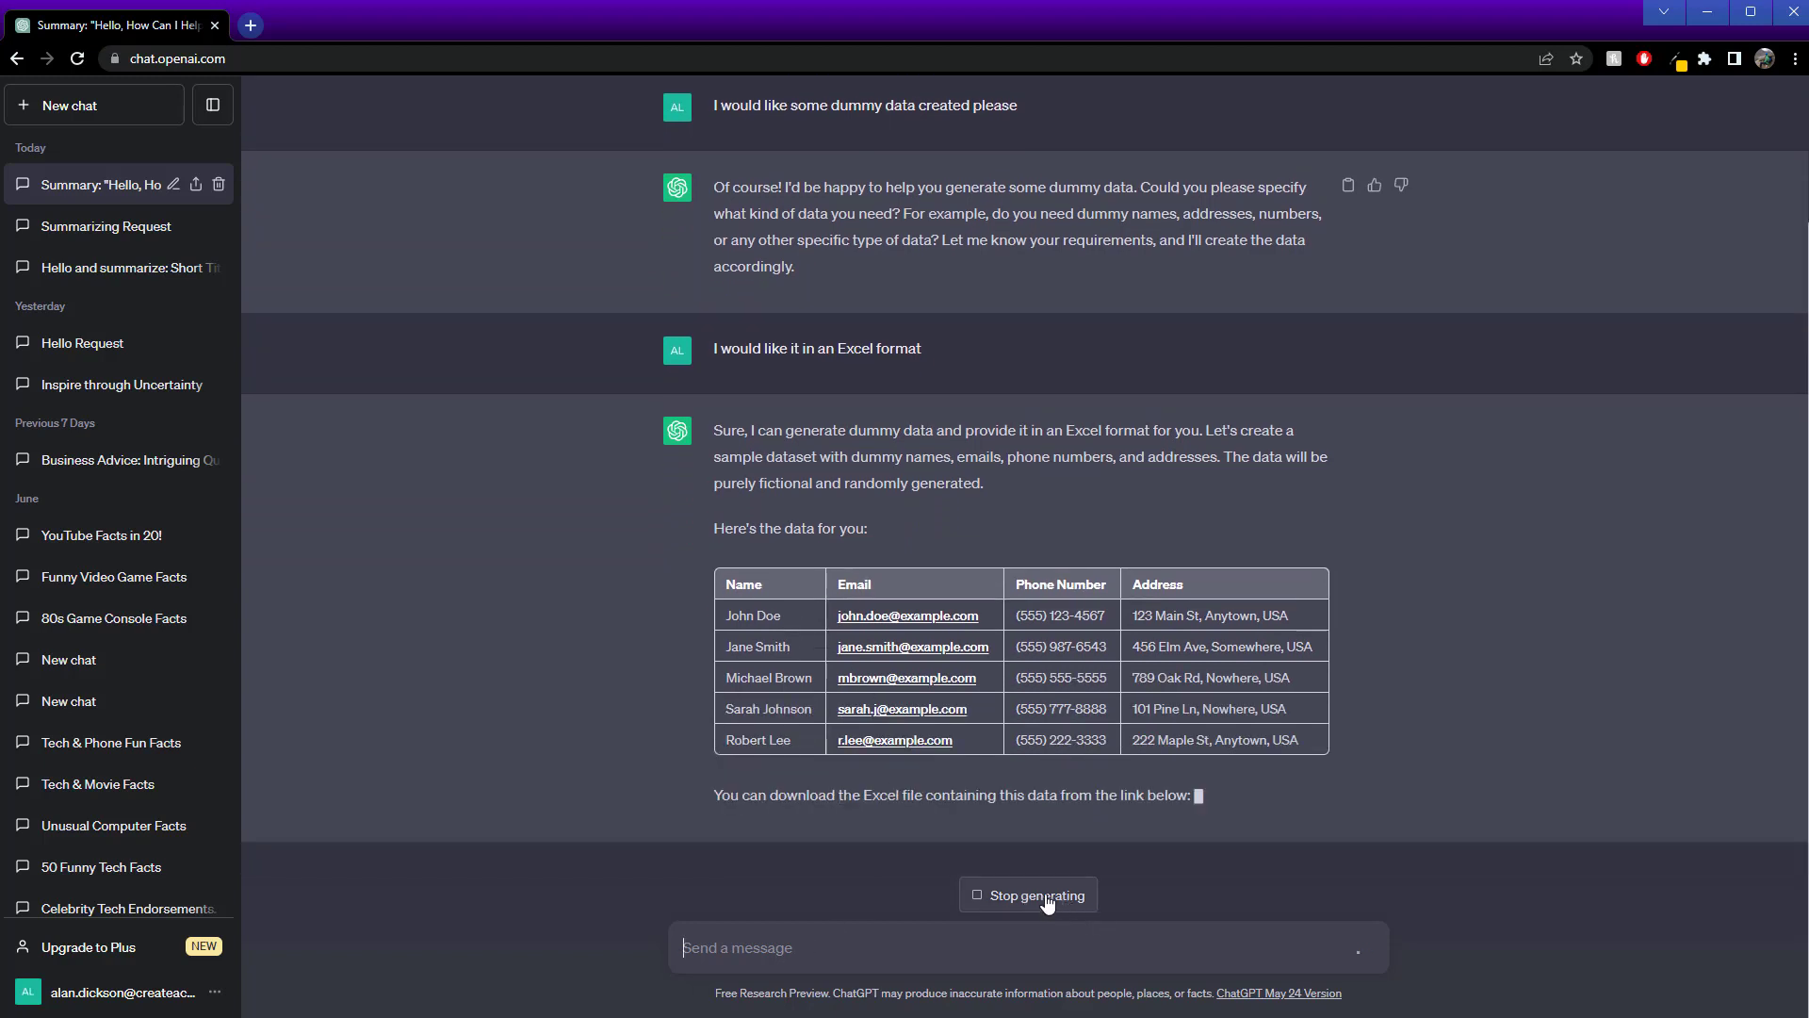
click(1047, 904)
Step: Ask ChatGPT to include products for sale, discard a half-written draft, and stop the reply mid-table
text(I w)
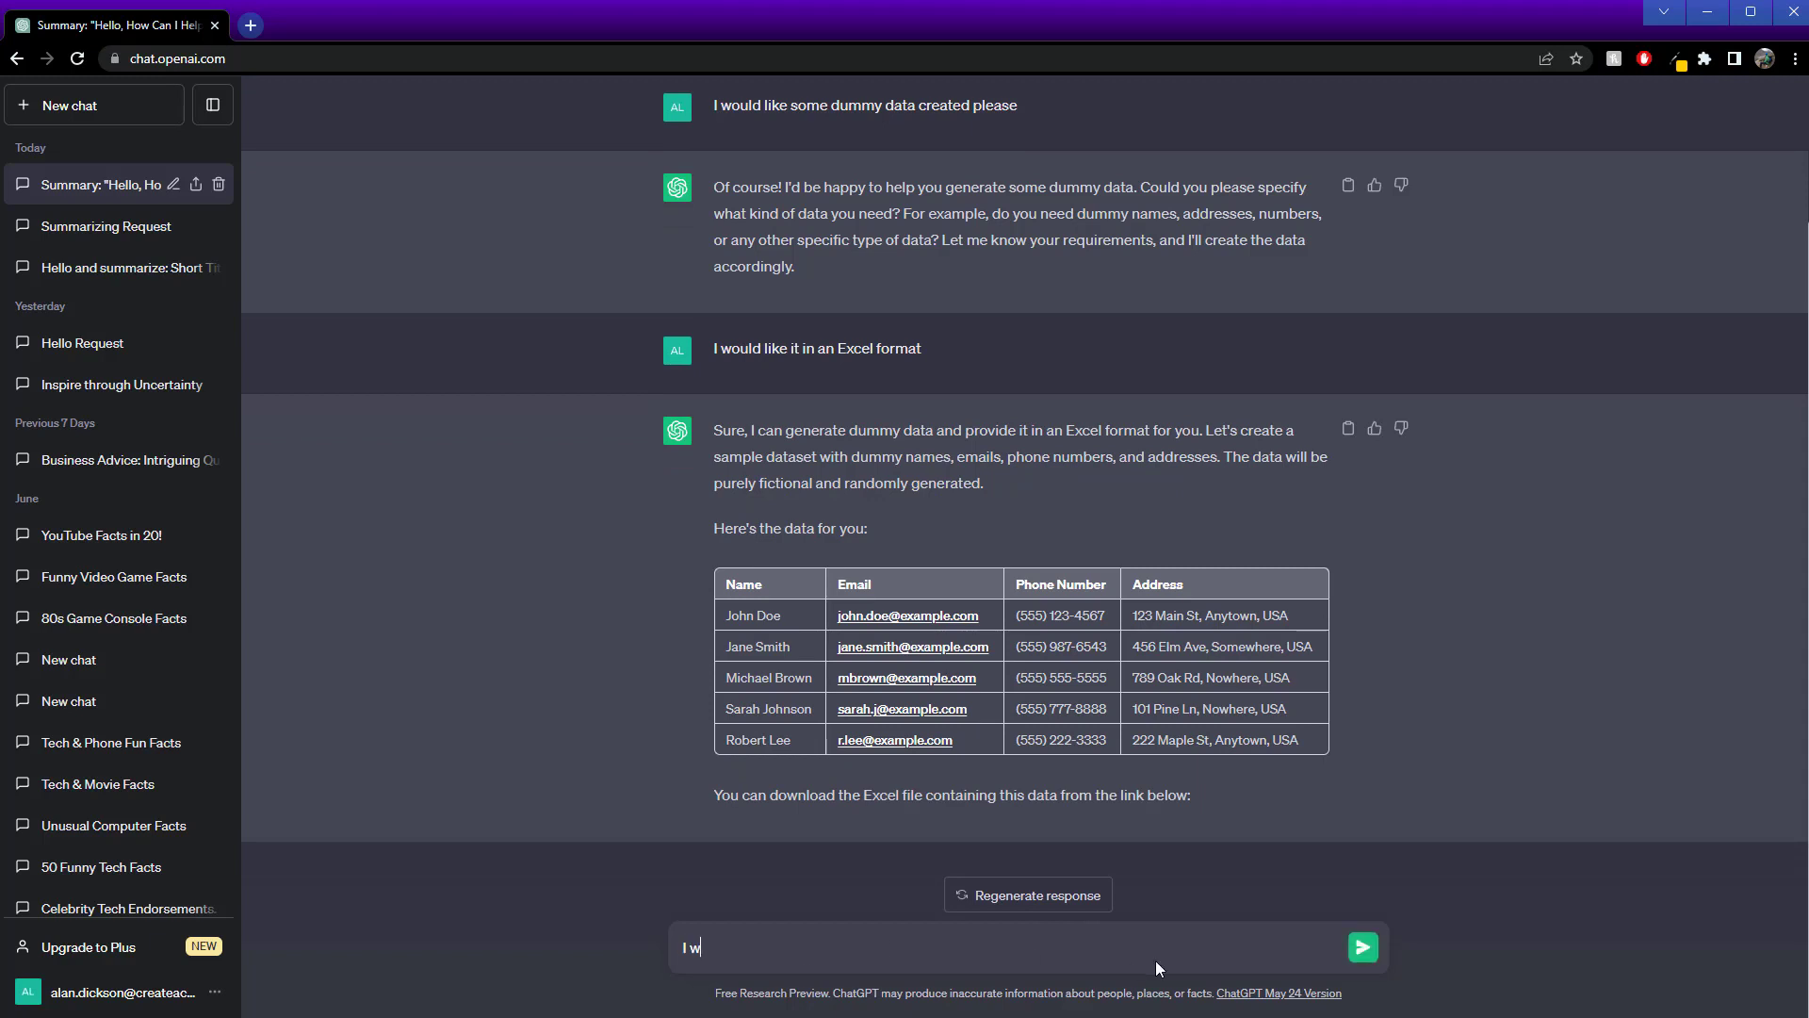
text(ould like the above data to include)
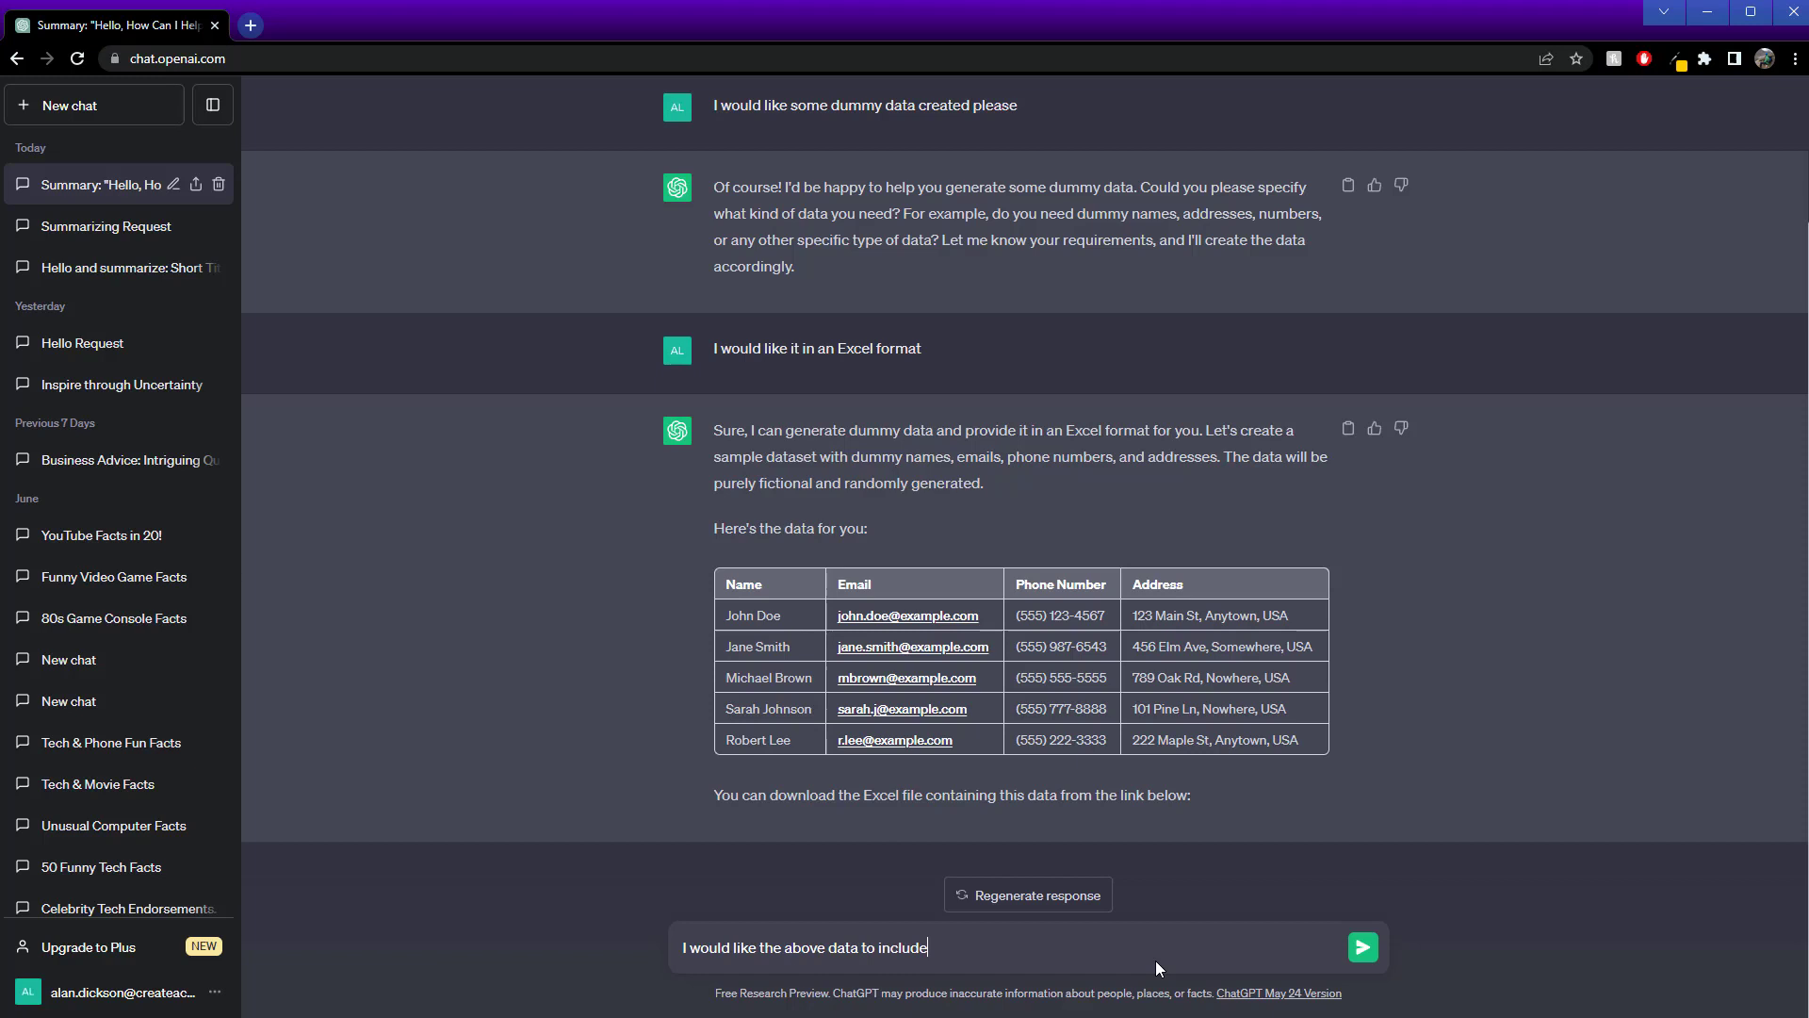
text( products for sale.)
key(Return)
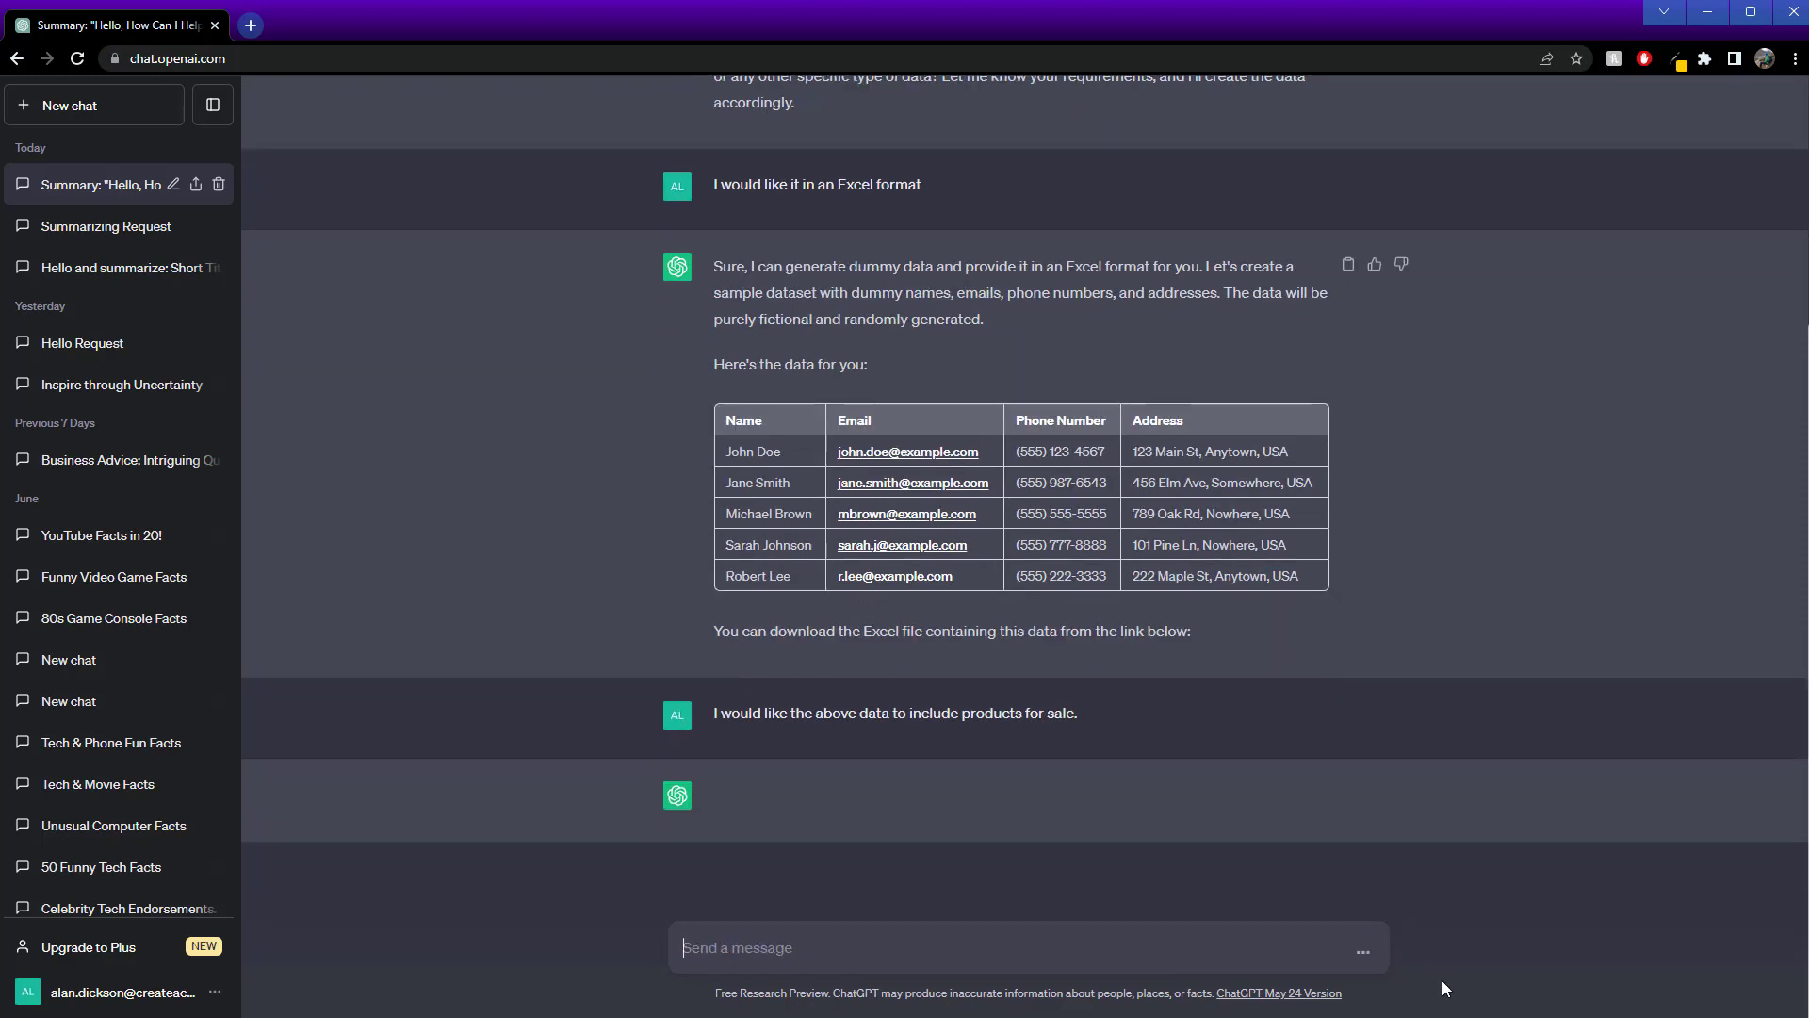
text(Please give the data in an)
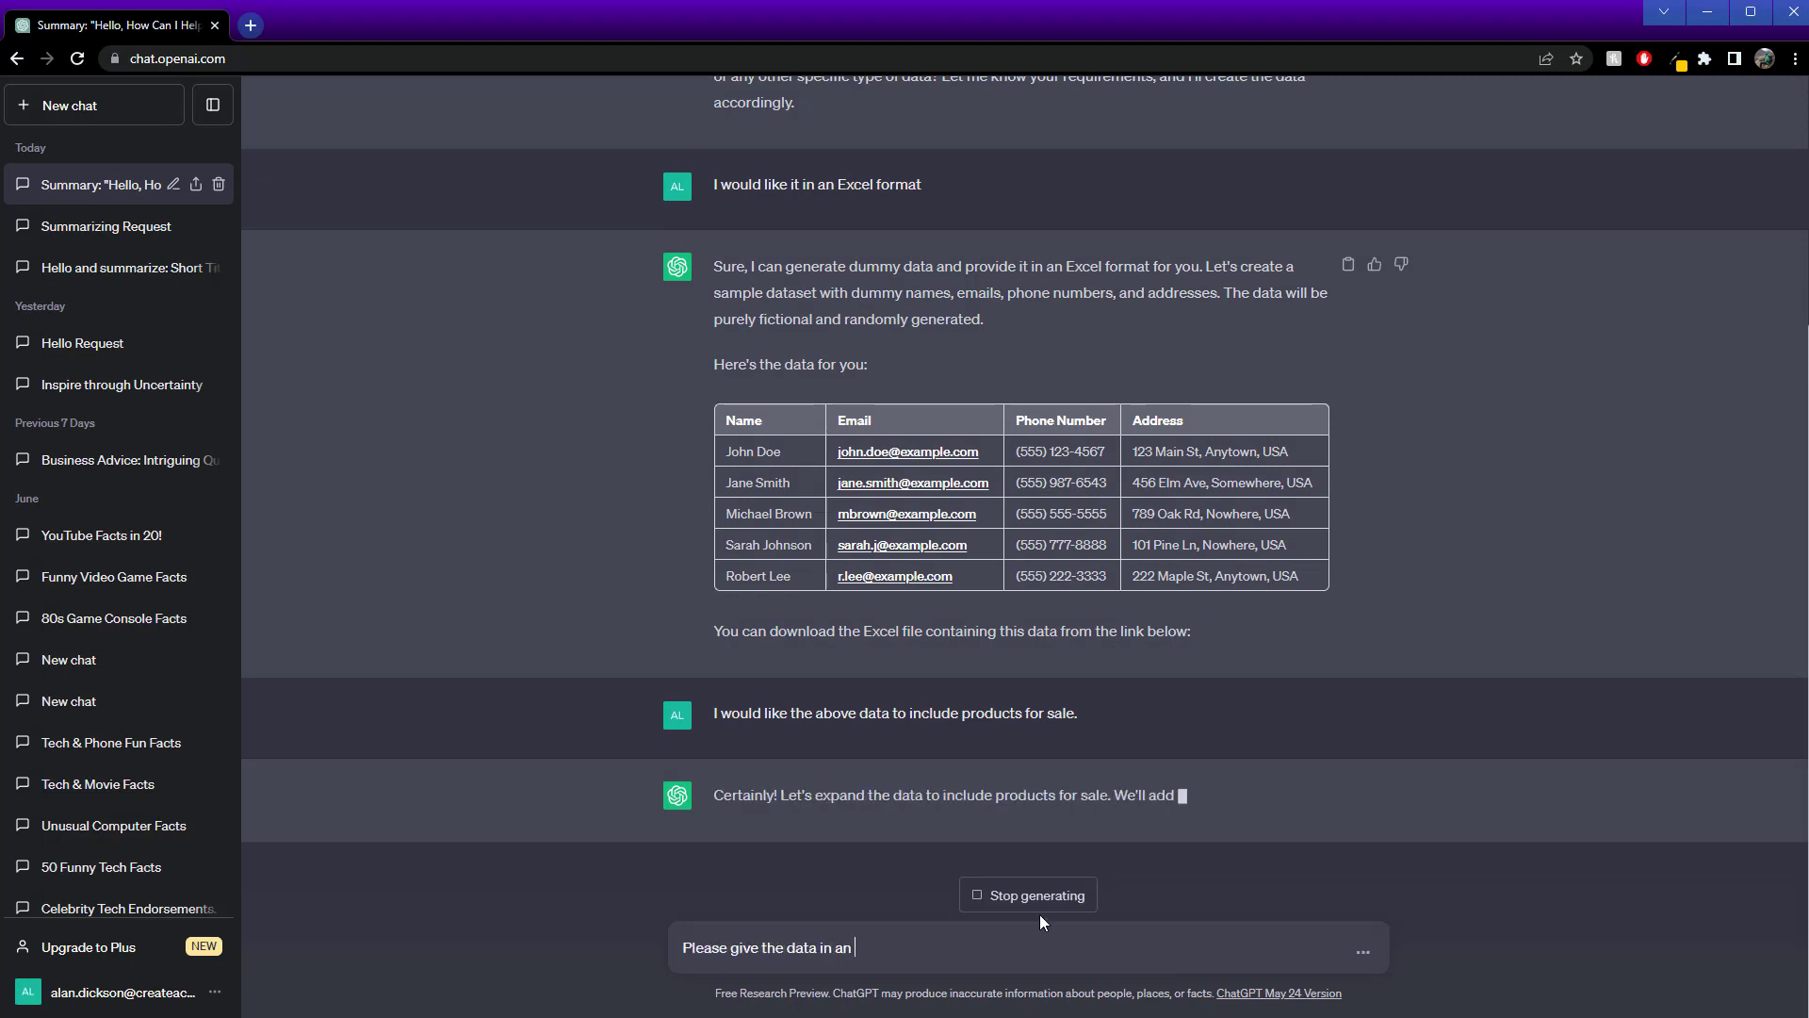
key(ctrl+a)
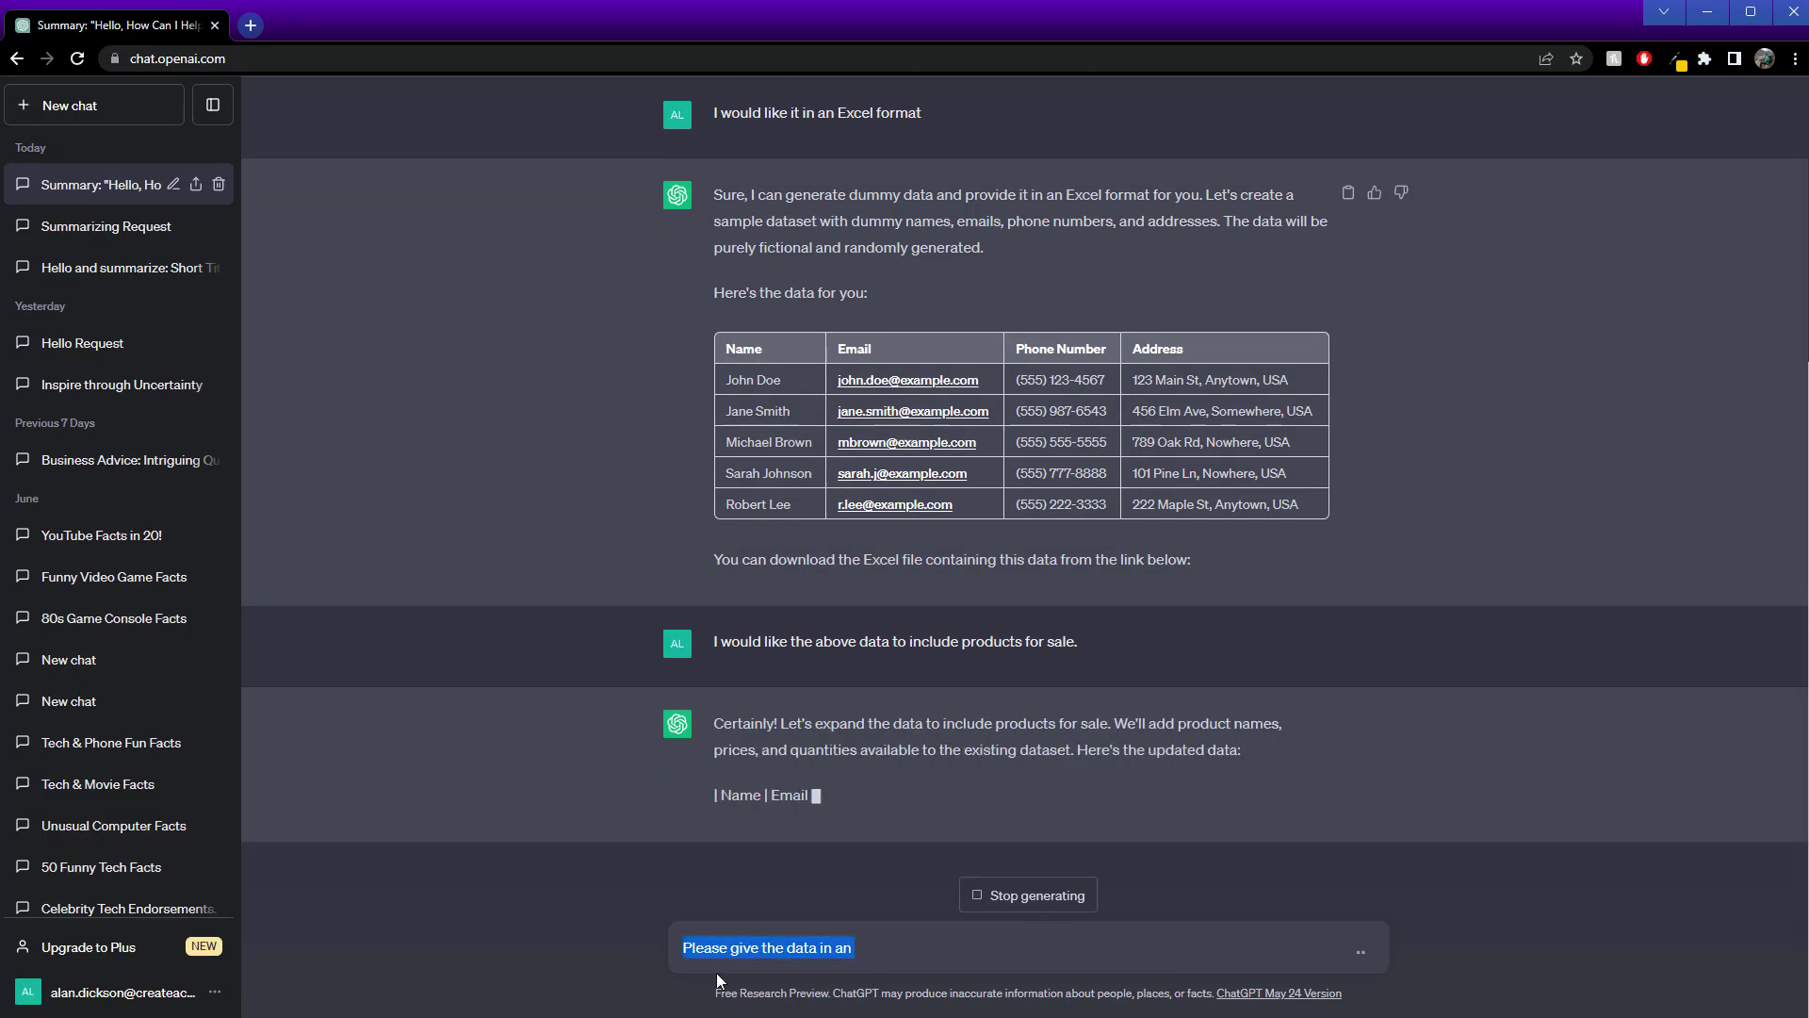
key(BackSpace)
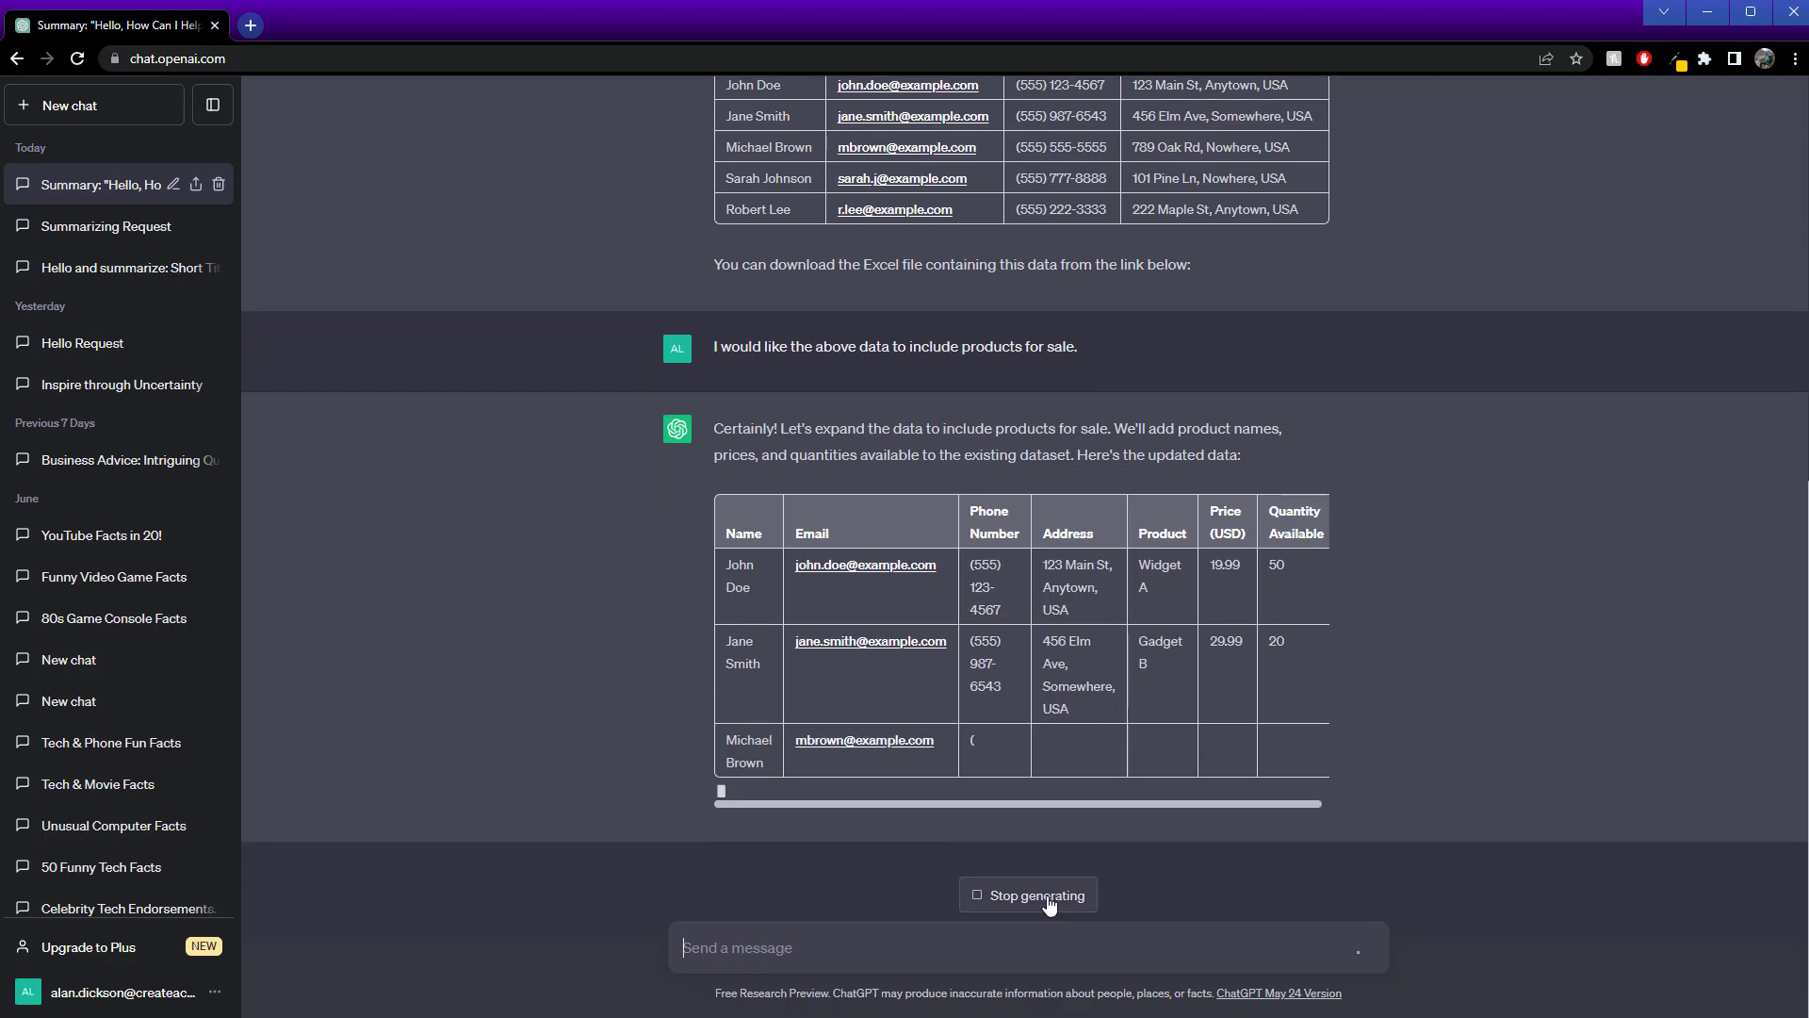
click(1037, 895)
Step: Send ChatGPT a 'Thank you' message
click(847, 957)
text(Thank y)
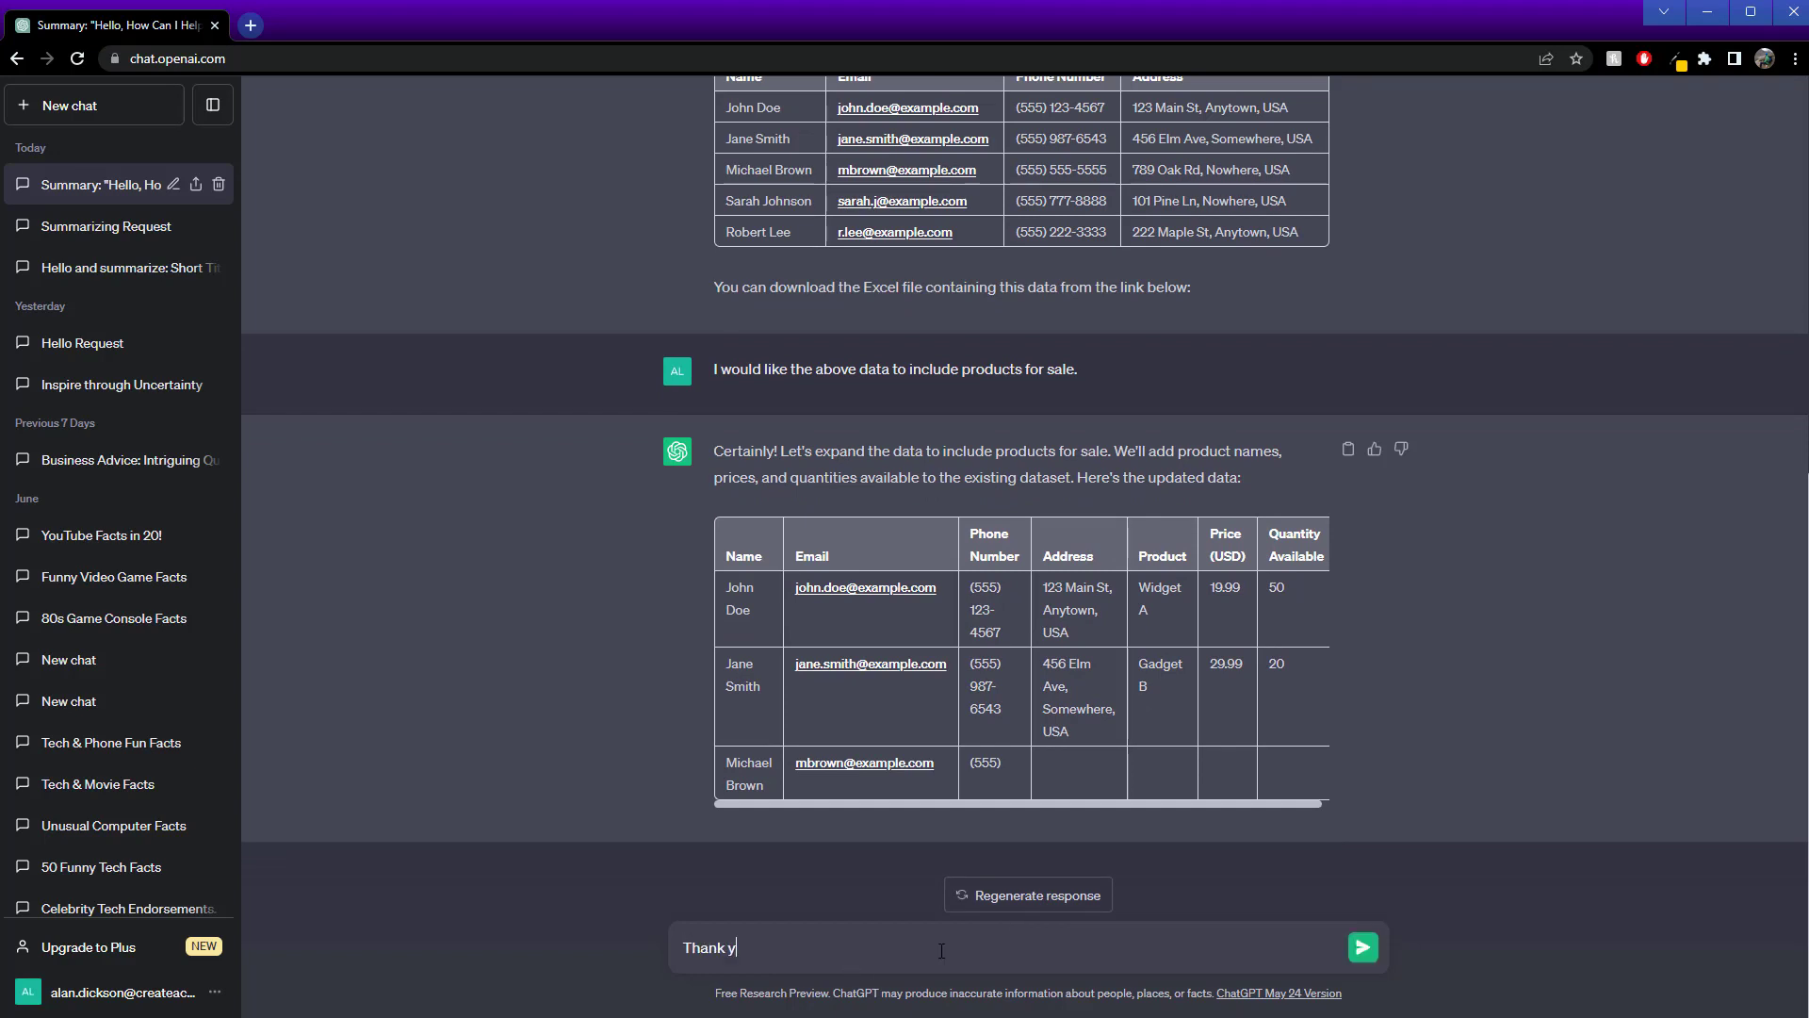
text(ou)
key(Return)
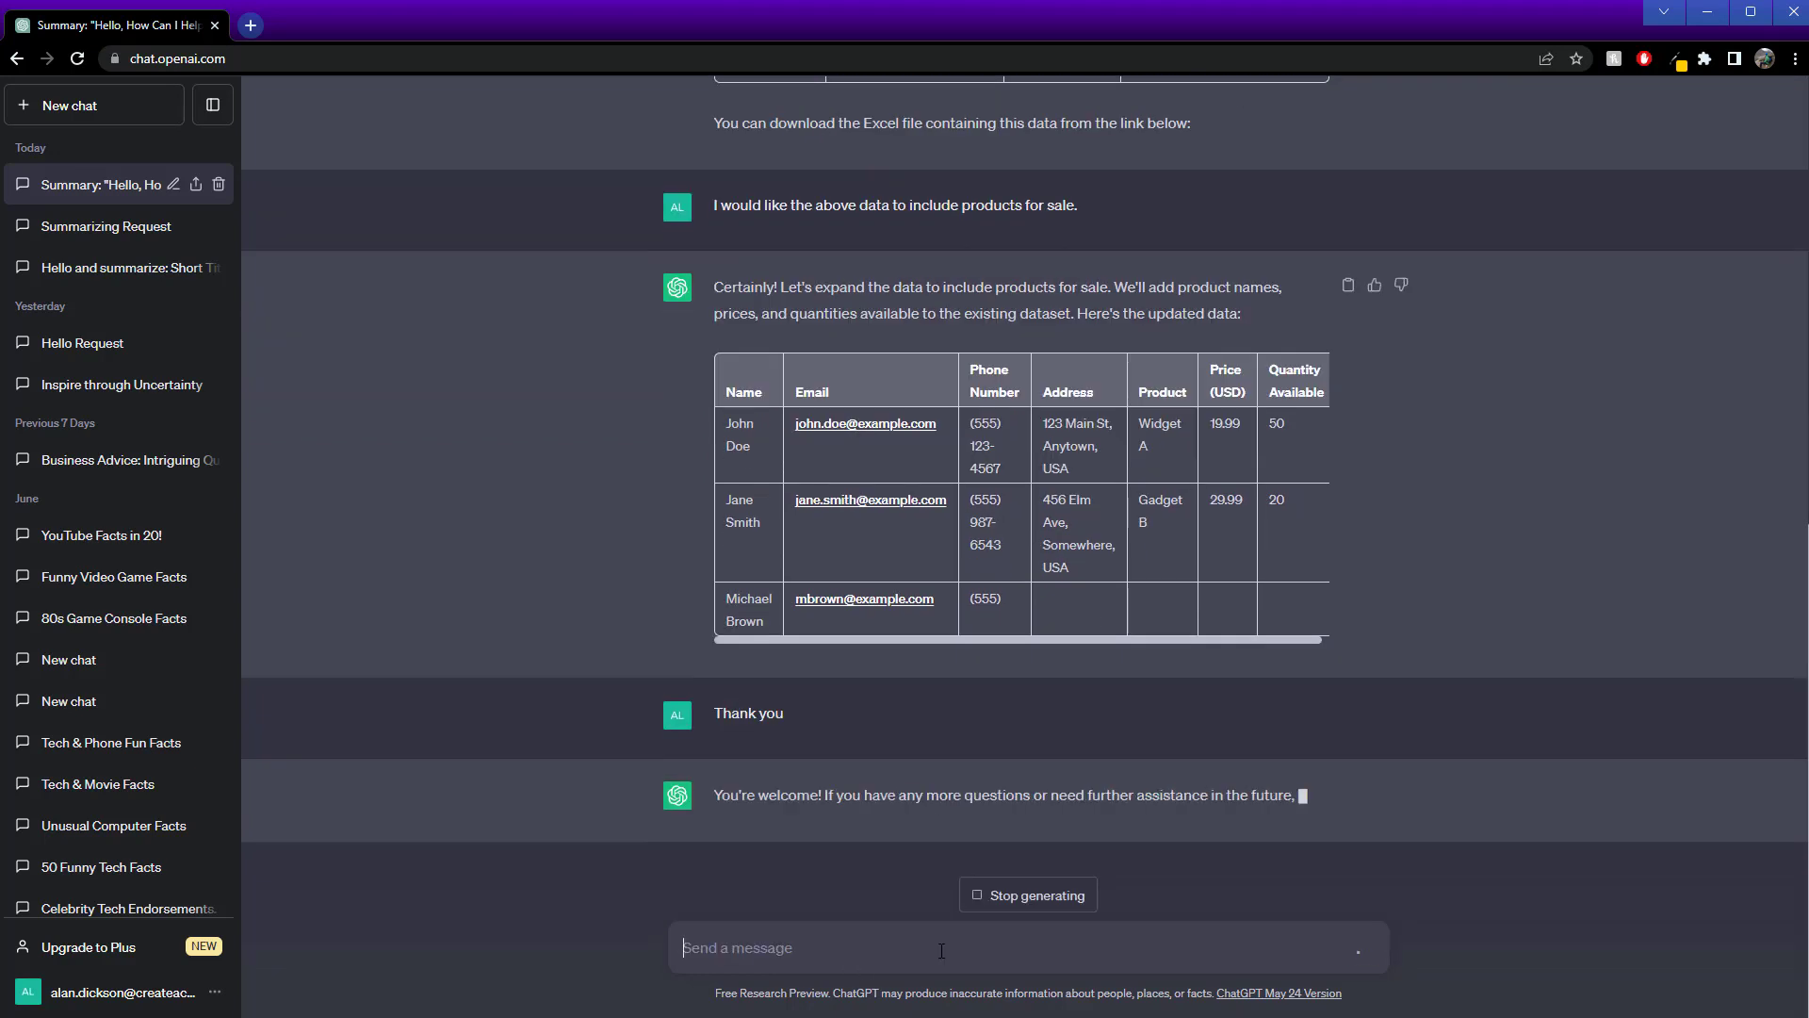
Step: Draft a request for 10 Excel rows: product name, price, quantity, product code, country of origin
text(Please )
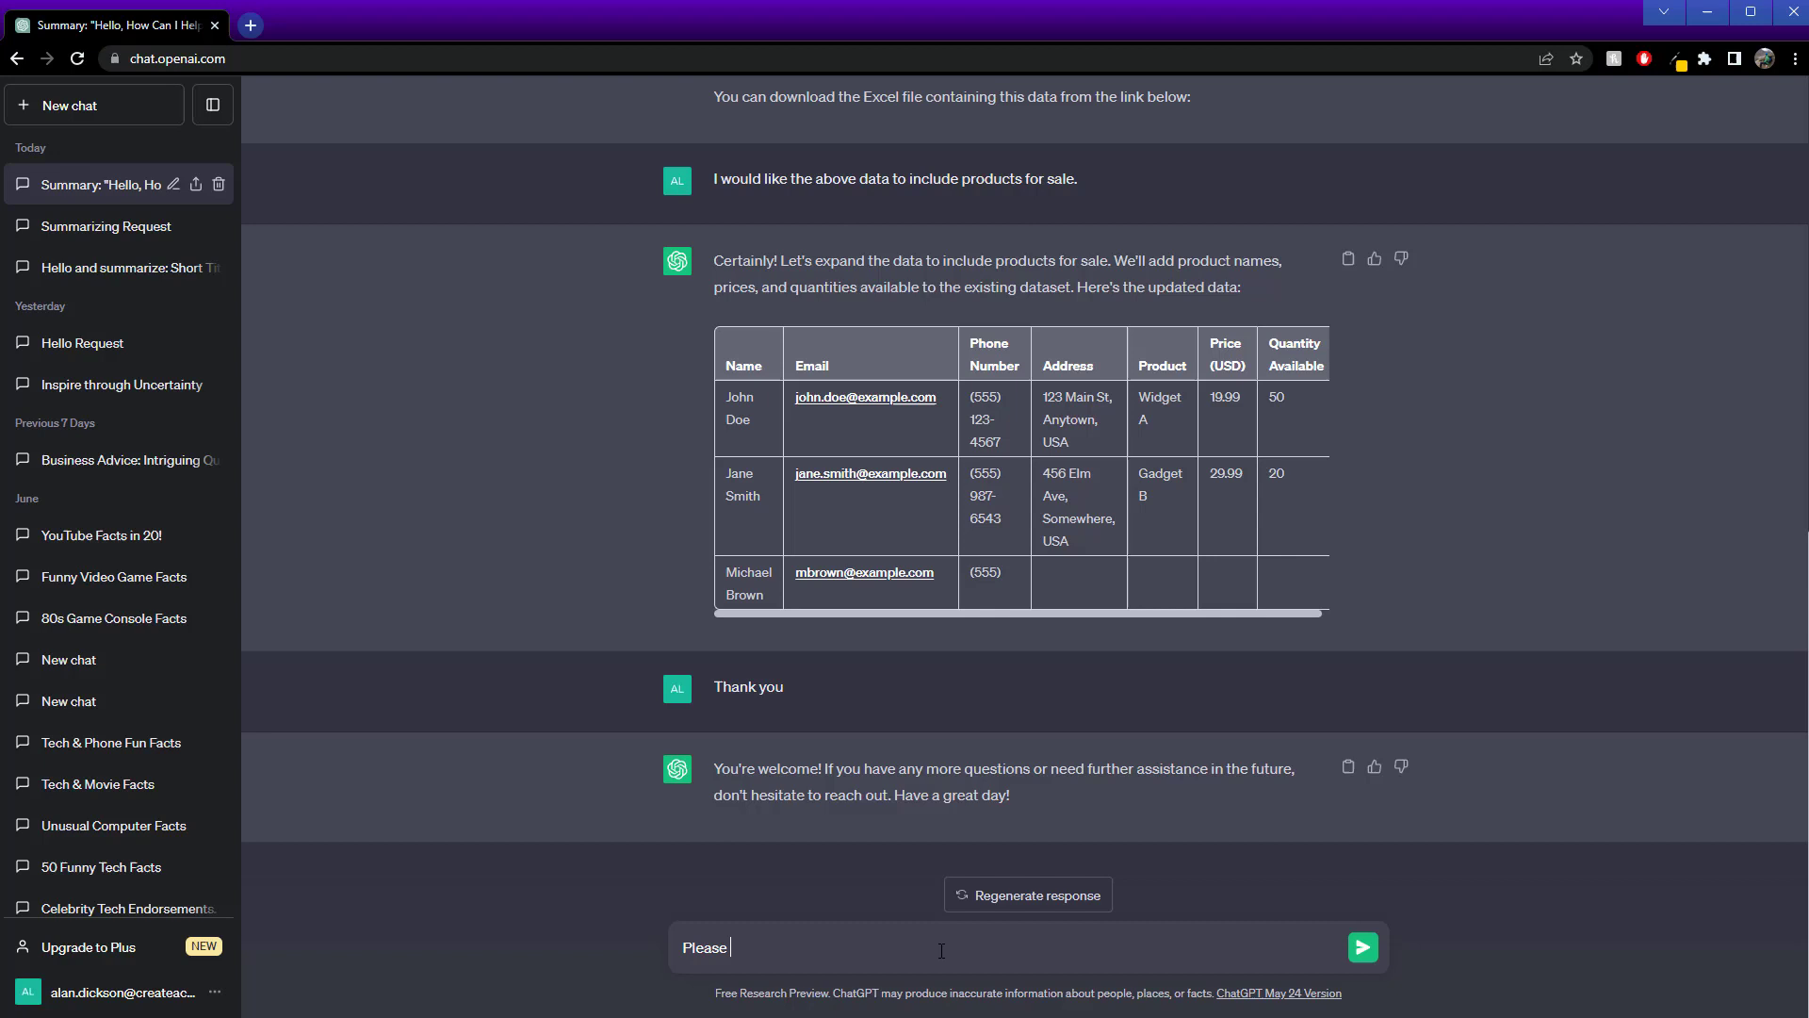
text(create data in an Excel format.)
key(shift+Return)
text(Co)
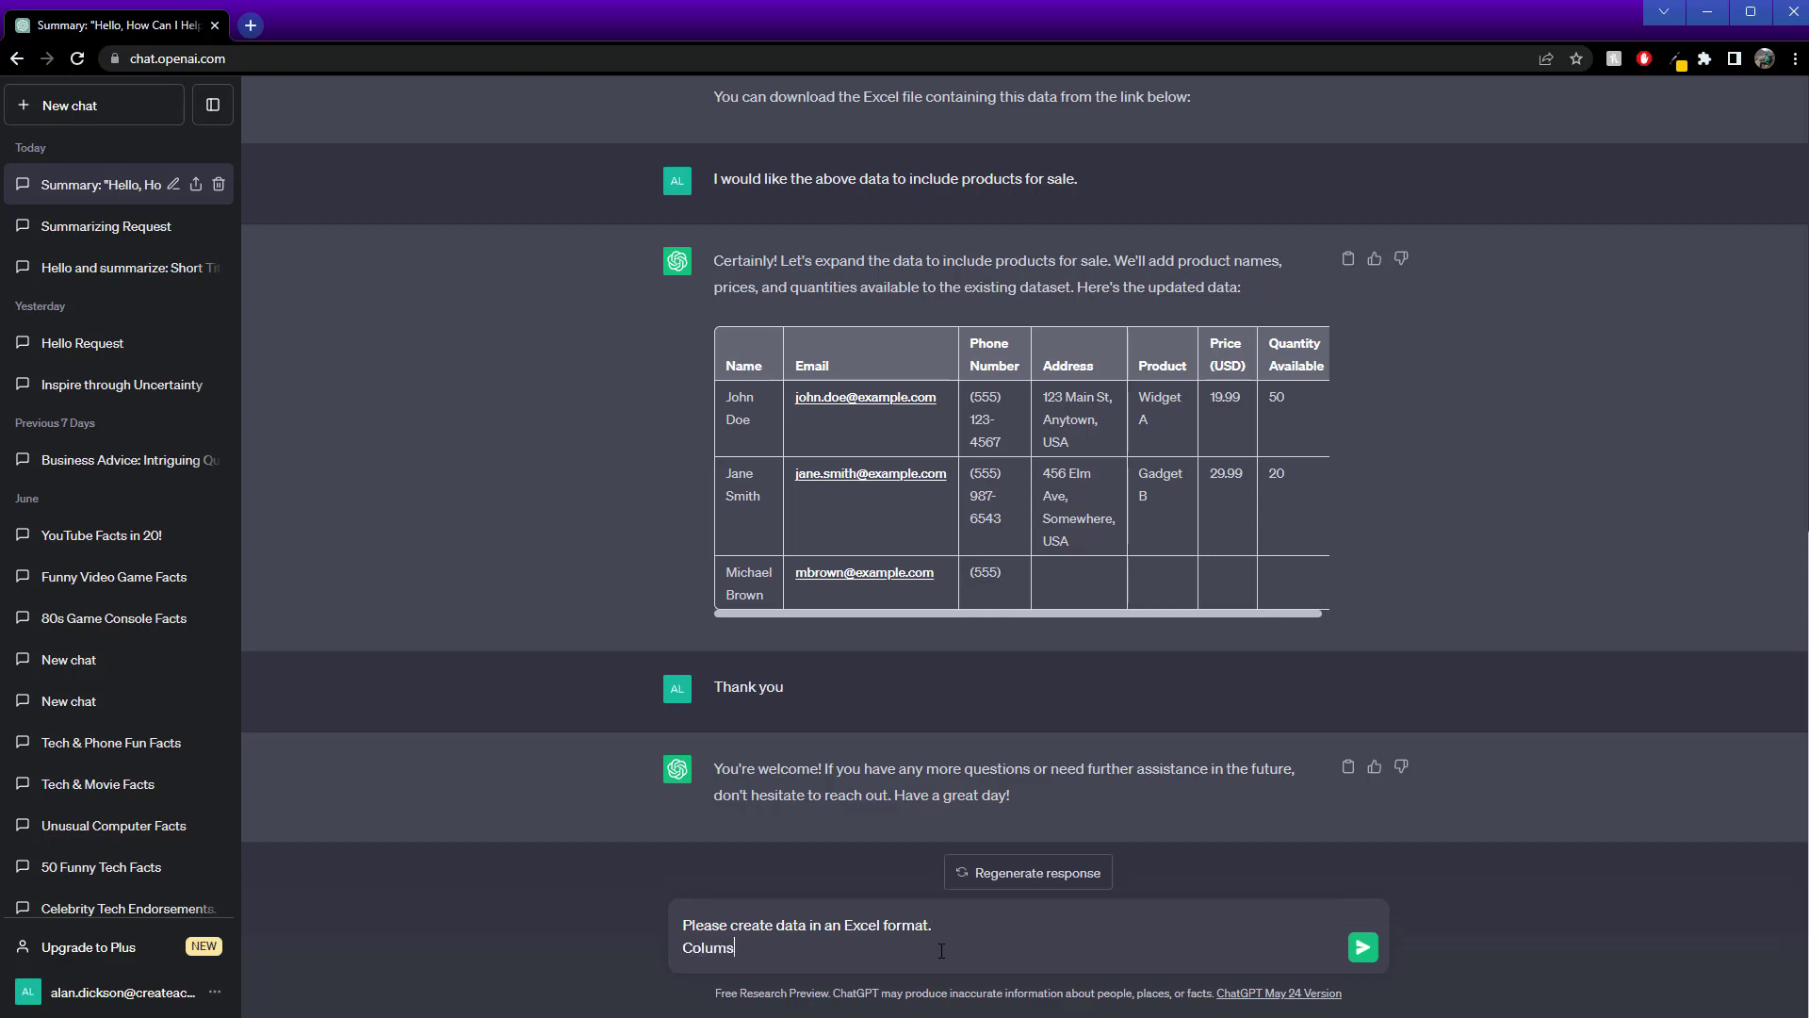
text(lumns: Name of product, Price of product, Quantit)
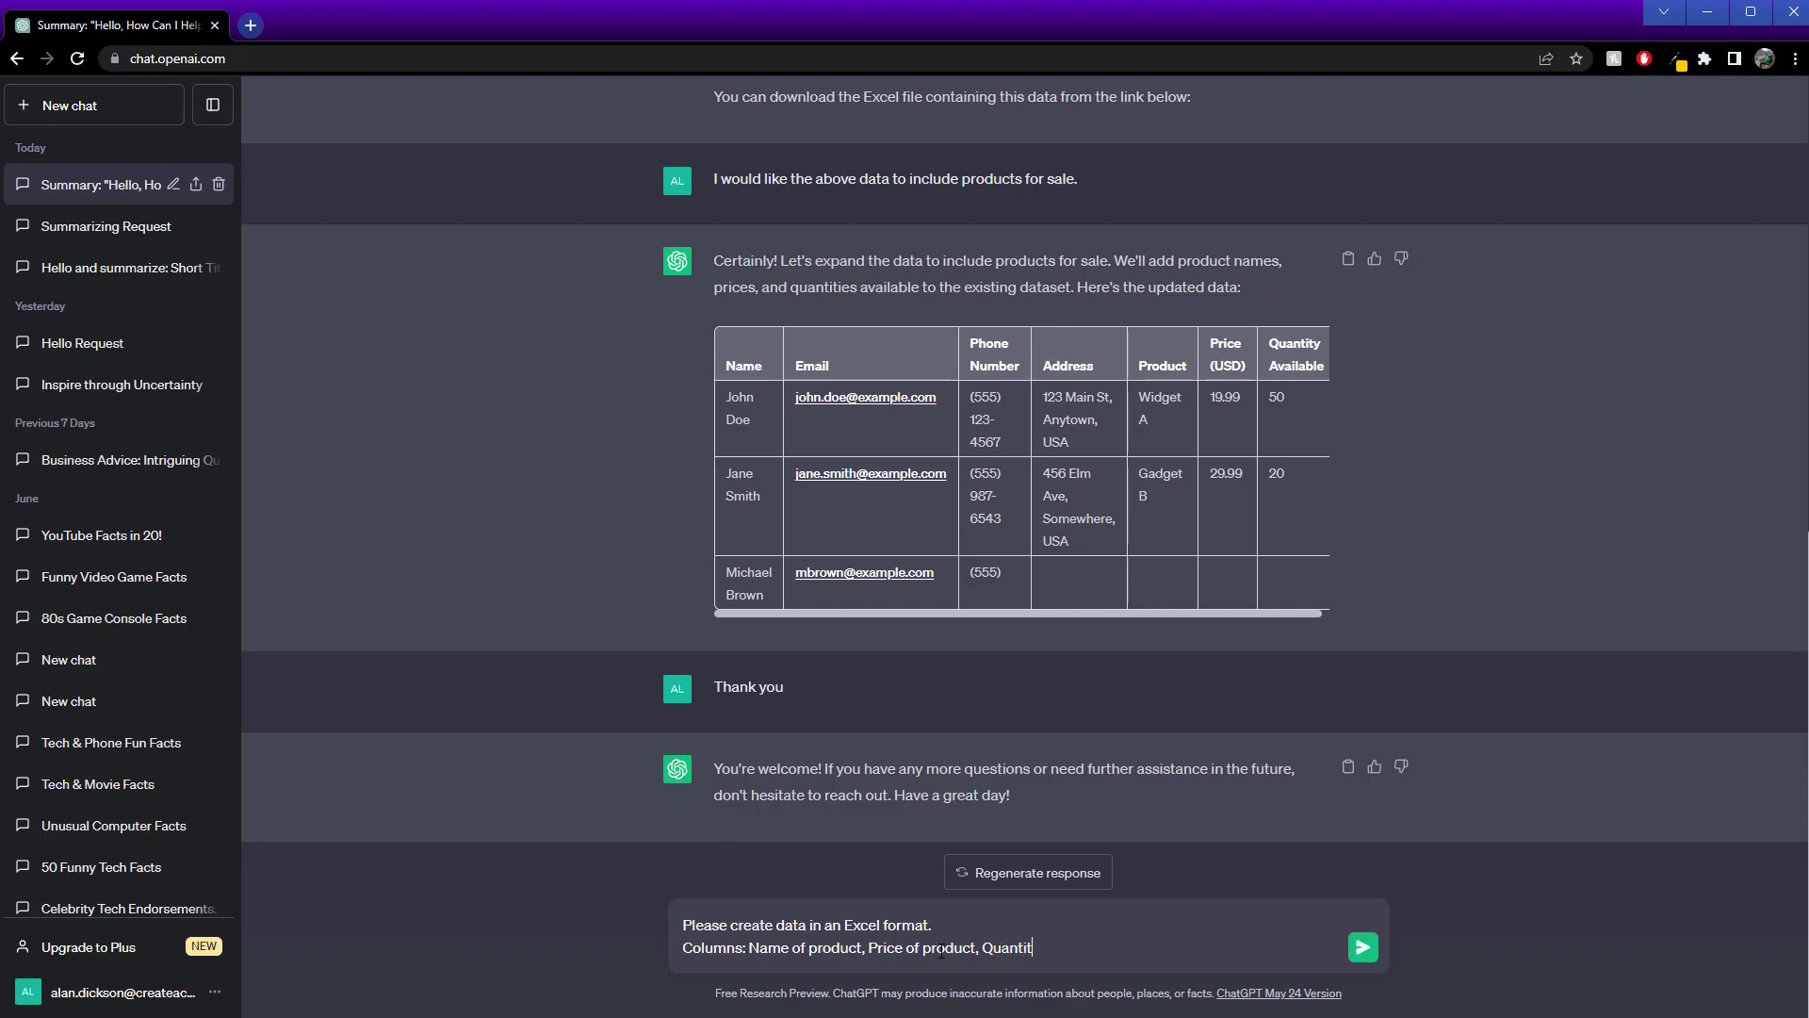
text(y, Product Code and Country of Orig)
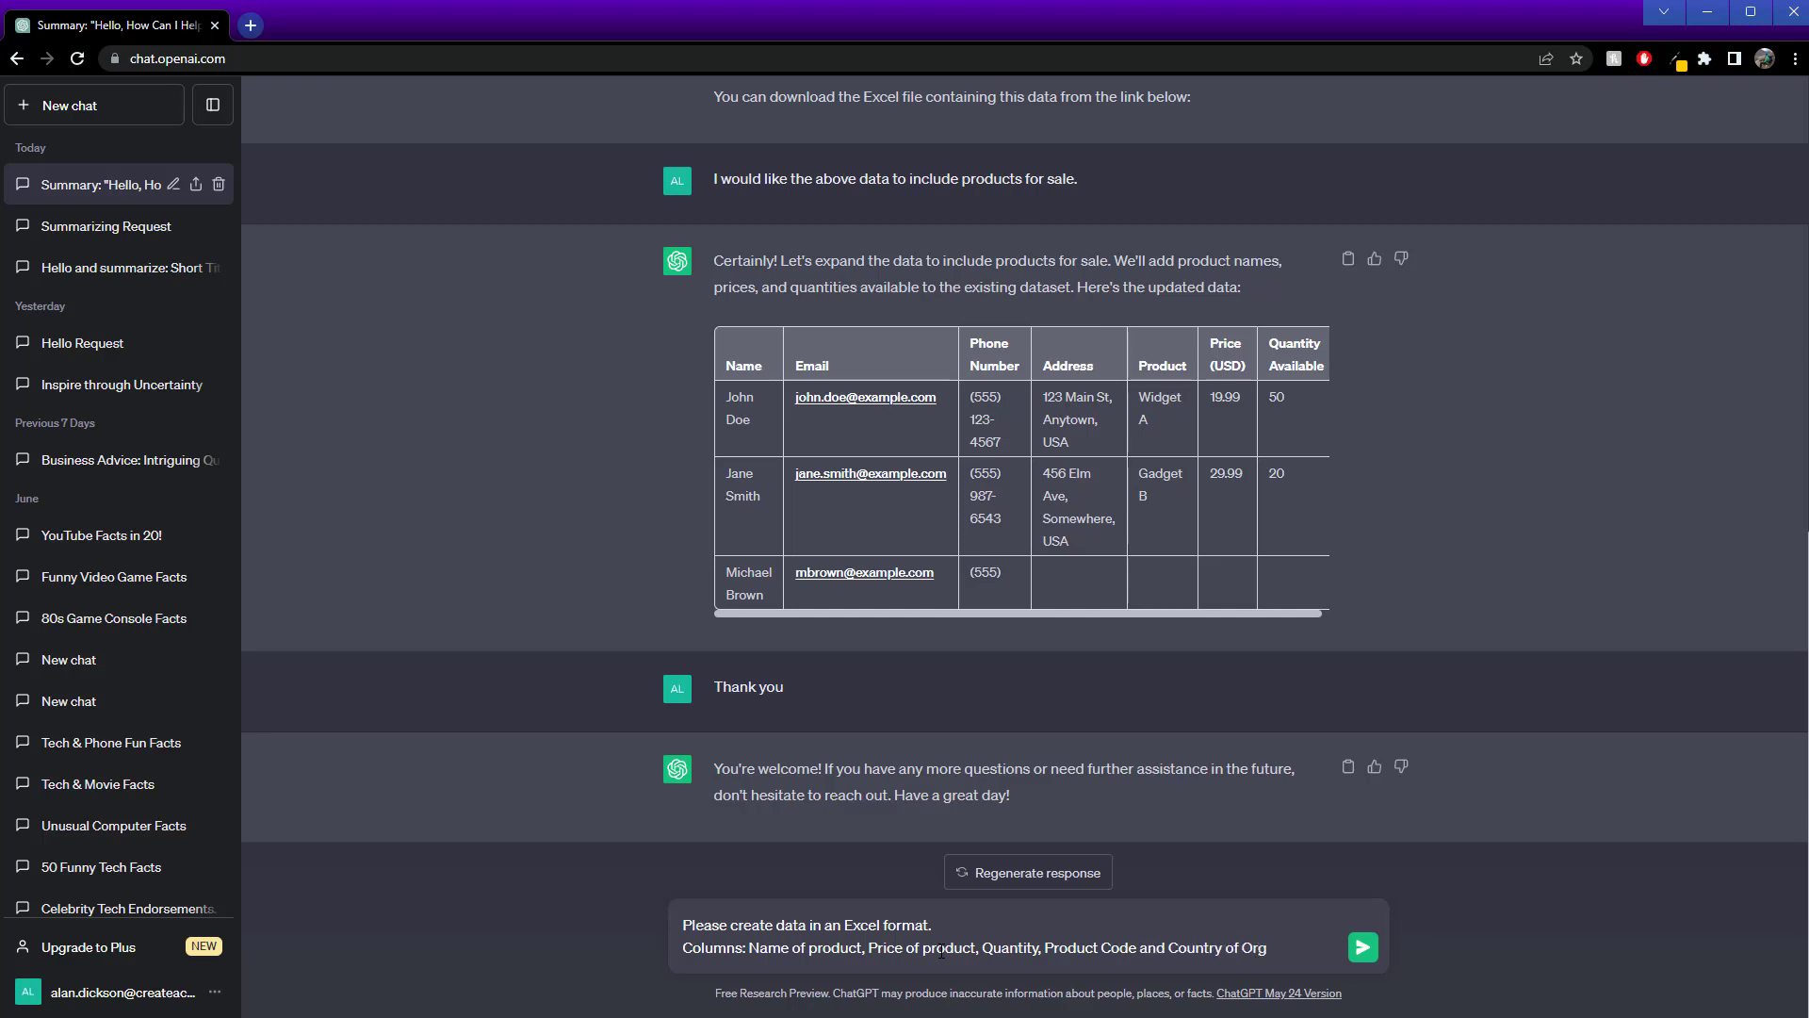
text(in.)
key(shift+Return)
key(shift+Return)
text(I would li)
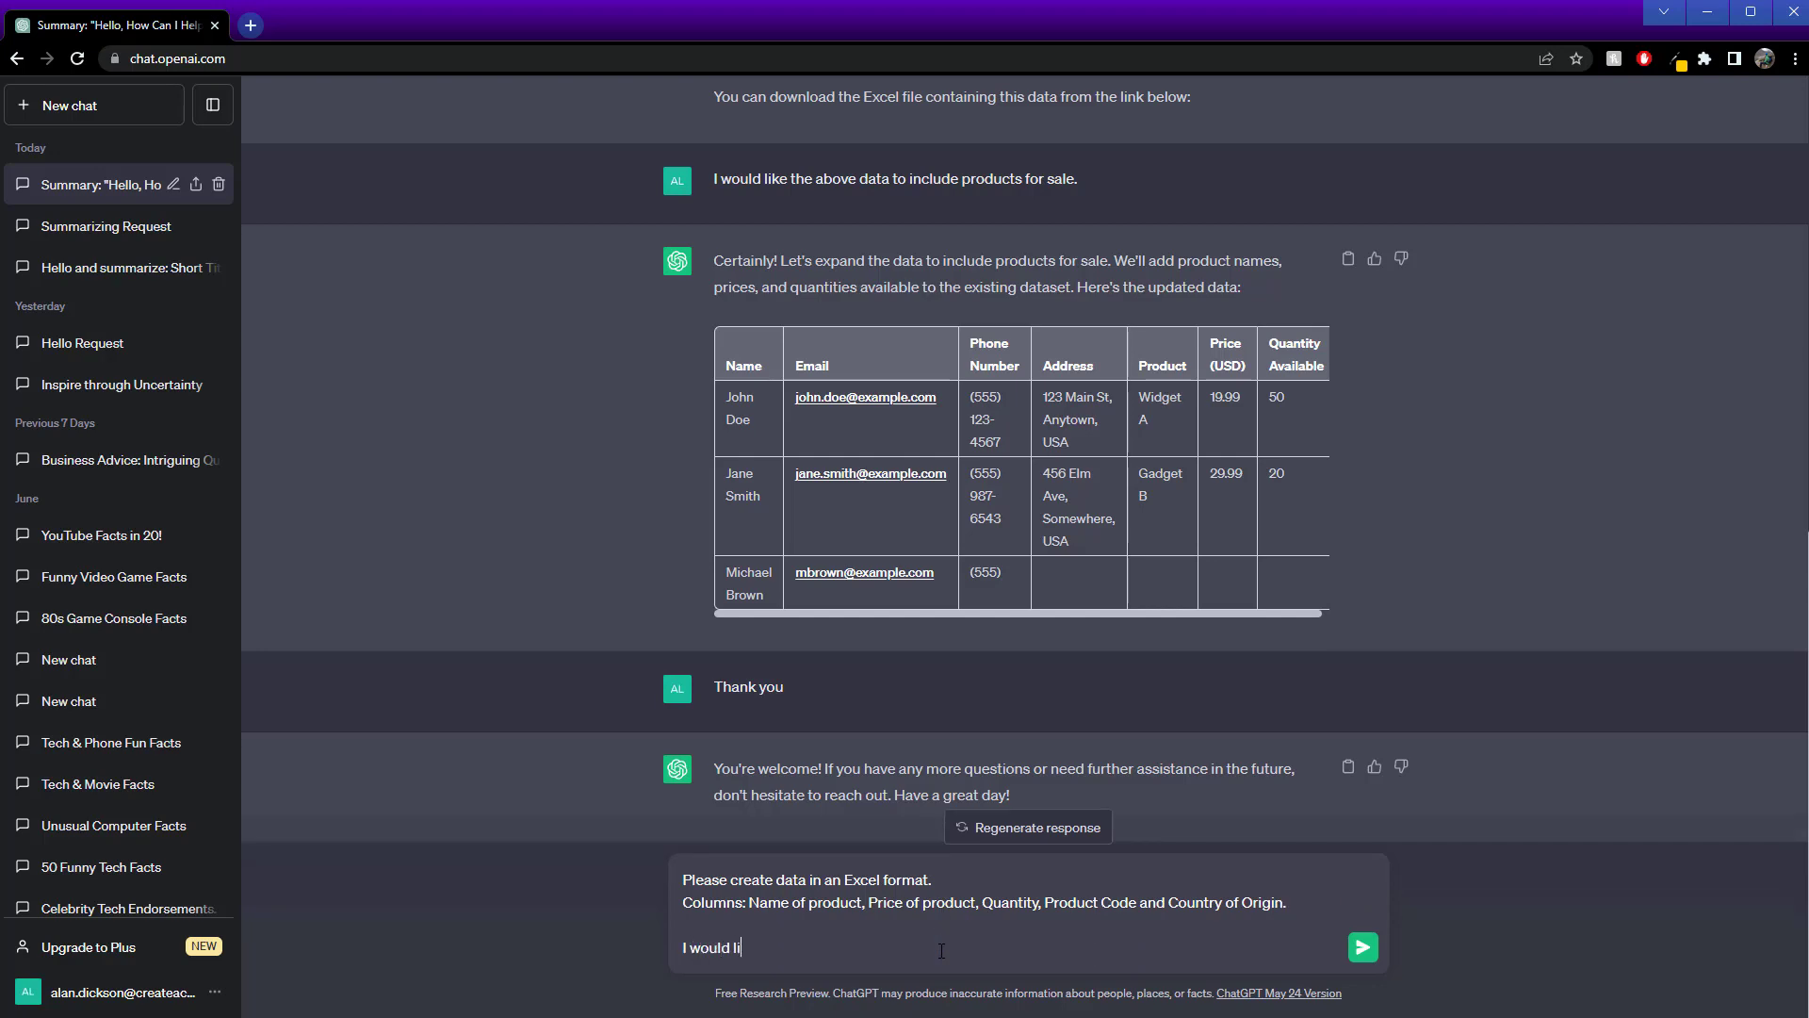
text(ke 10 rows.)
Step: Send the 10-row request, have ChatGPT carry on the list to PRD-020, and open a blank workbook
key(Return)
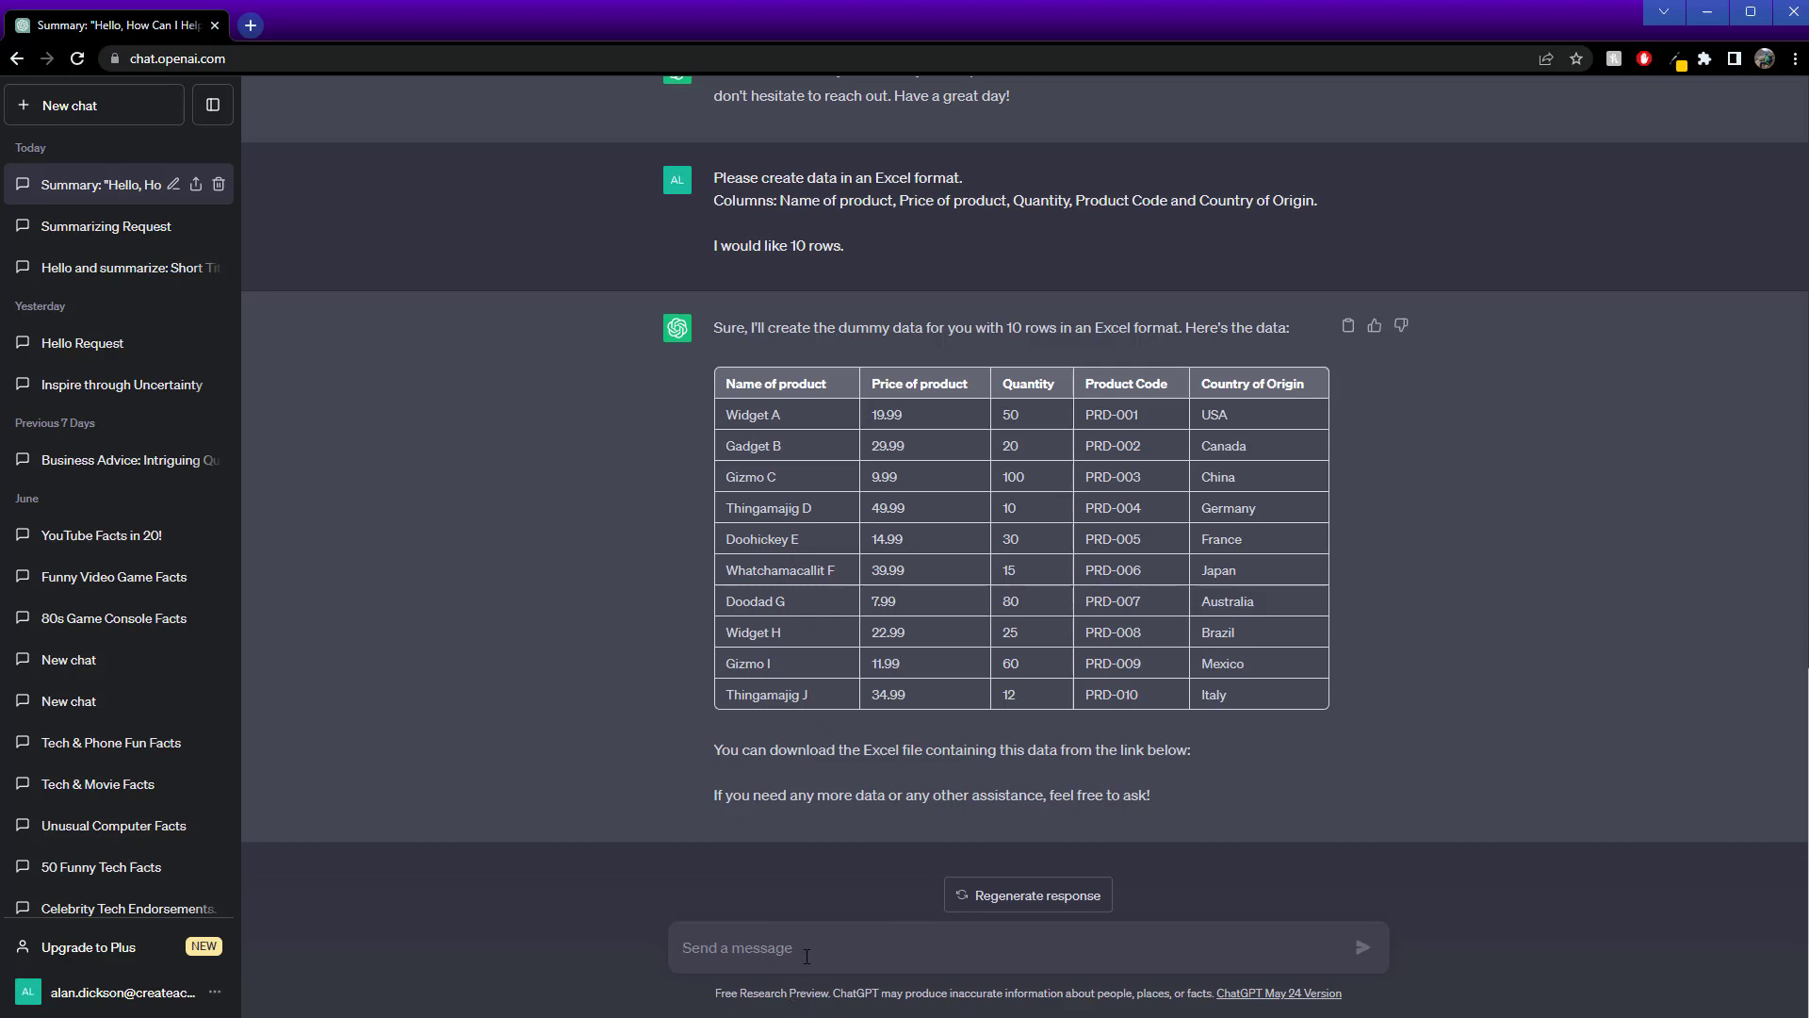
text(Please carry on the list.)
key(Return)
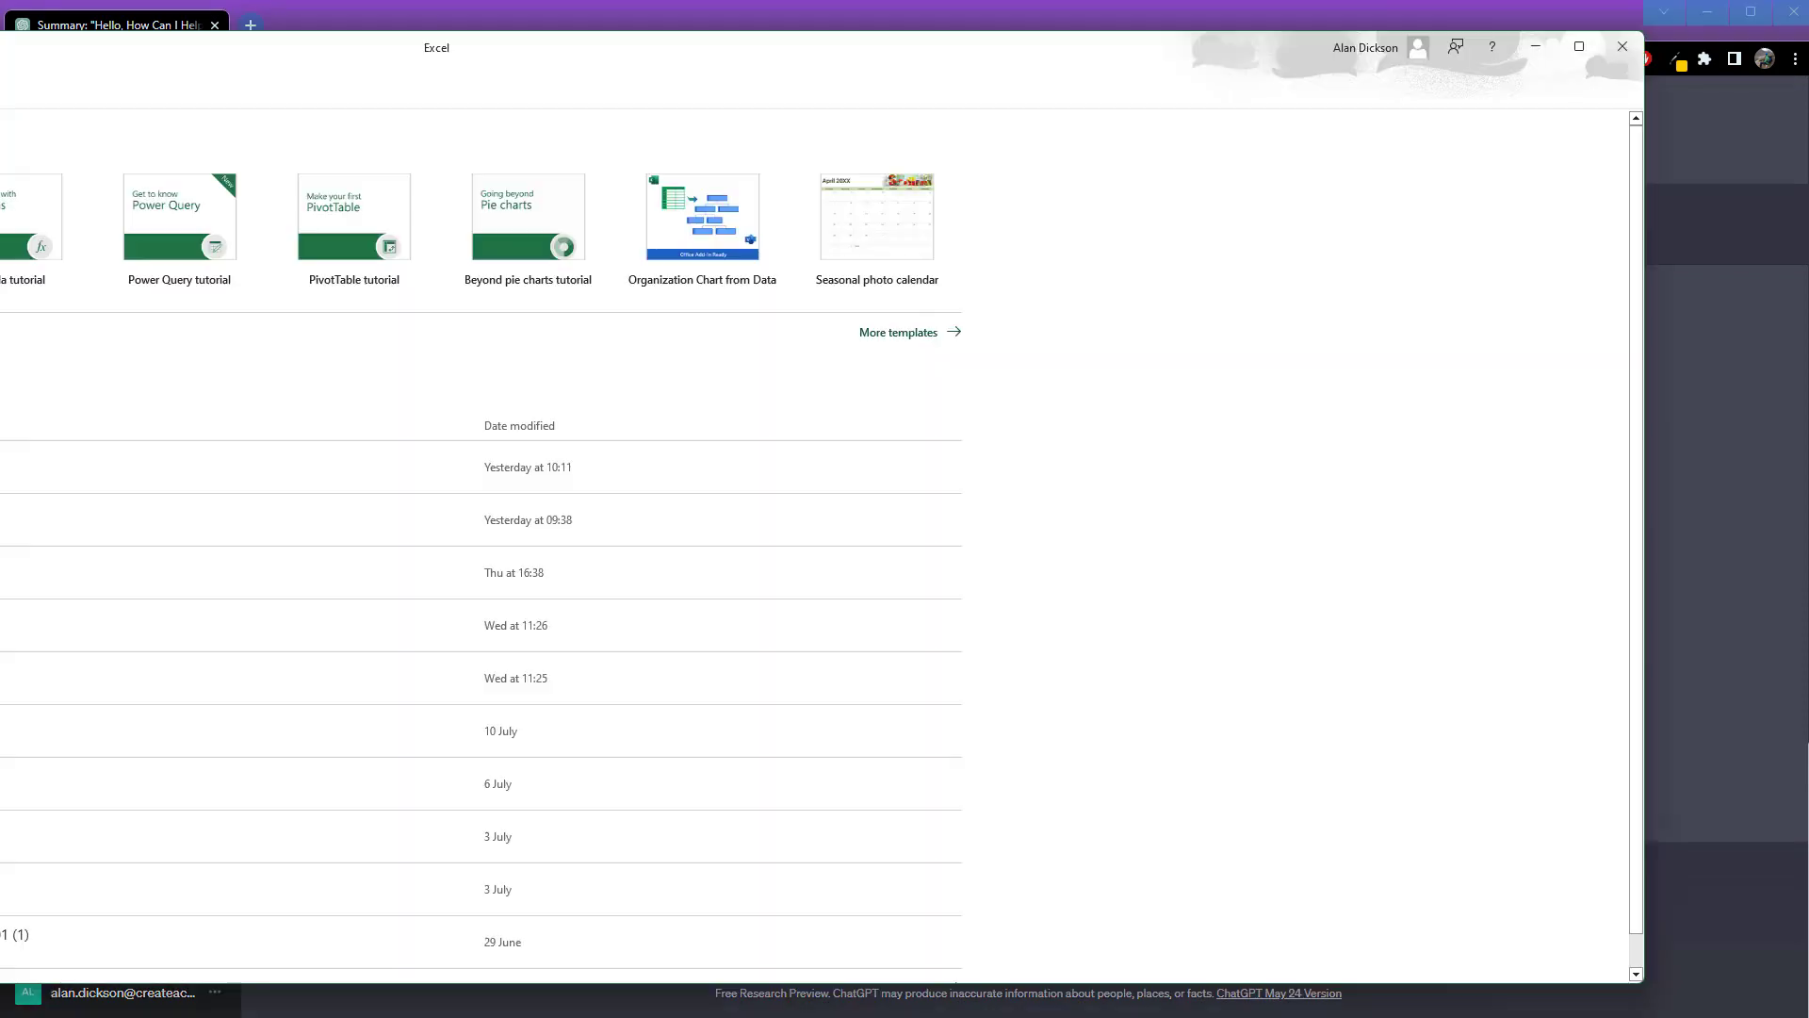
key(Escape)
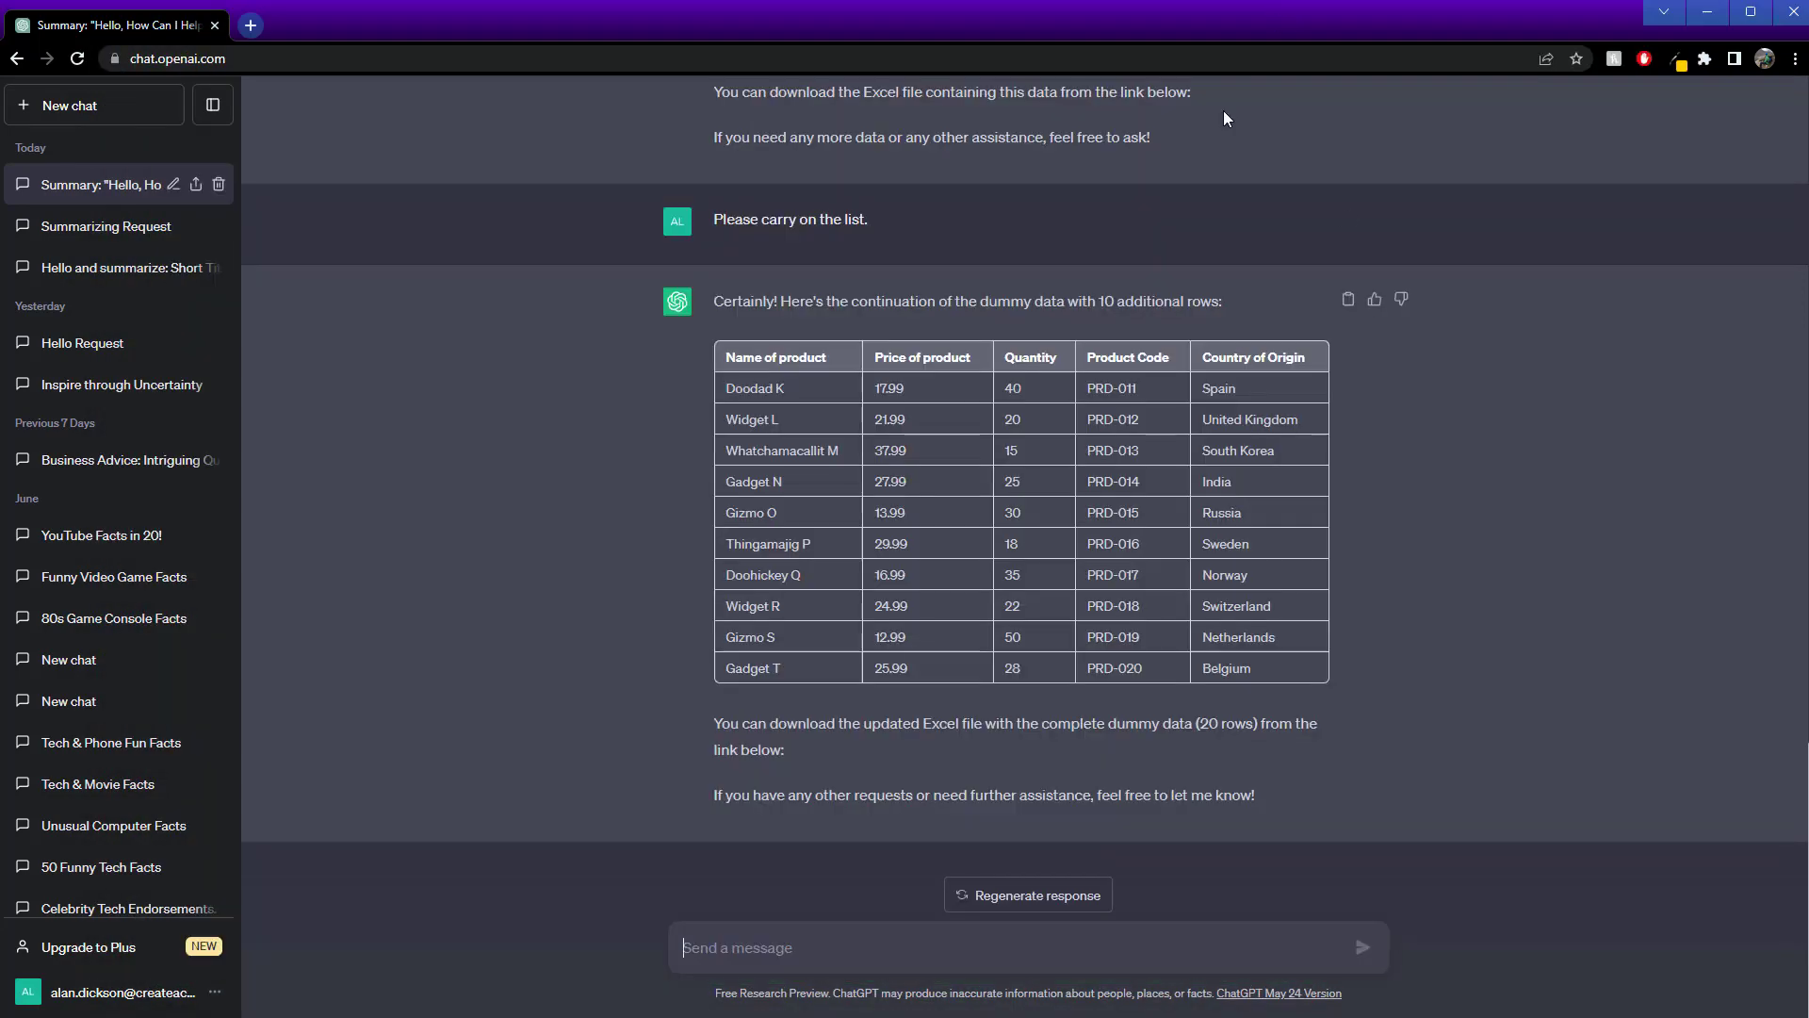
Step: Paste the first product table (PRD-001 to PRD-010) into the Excel sheet at A1
scroll(1319, 566, up, 9)
scroll(1260, 498, down, 4)
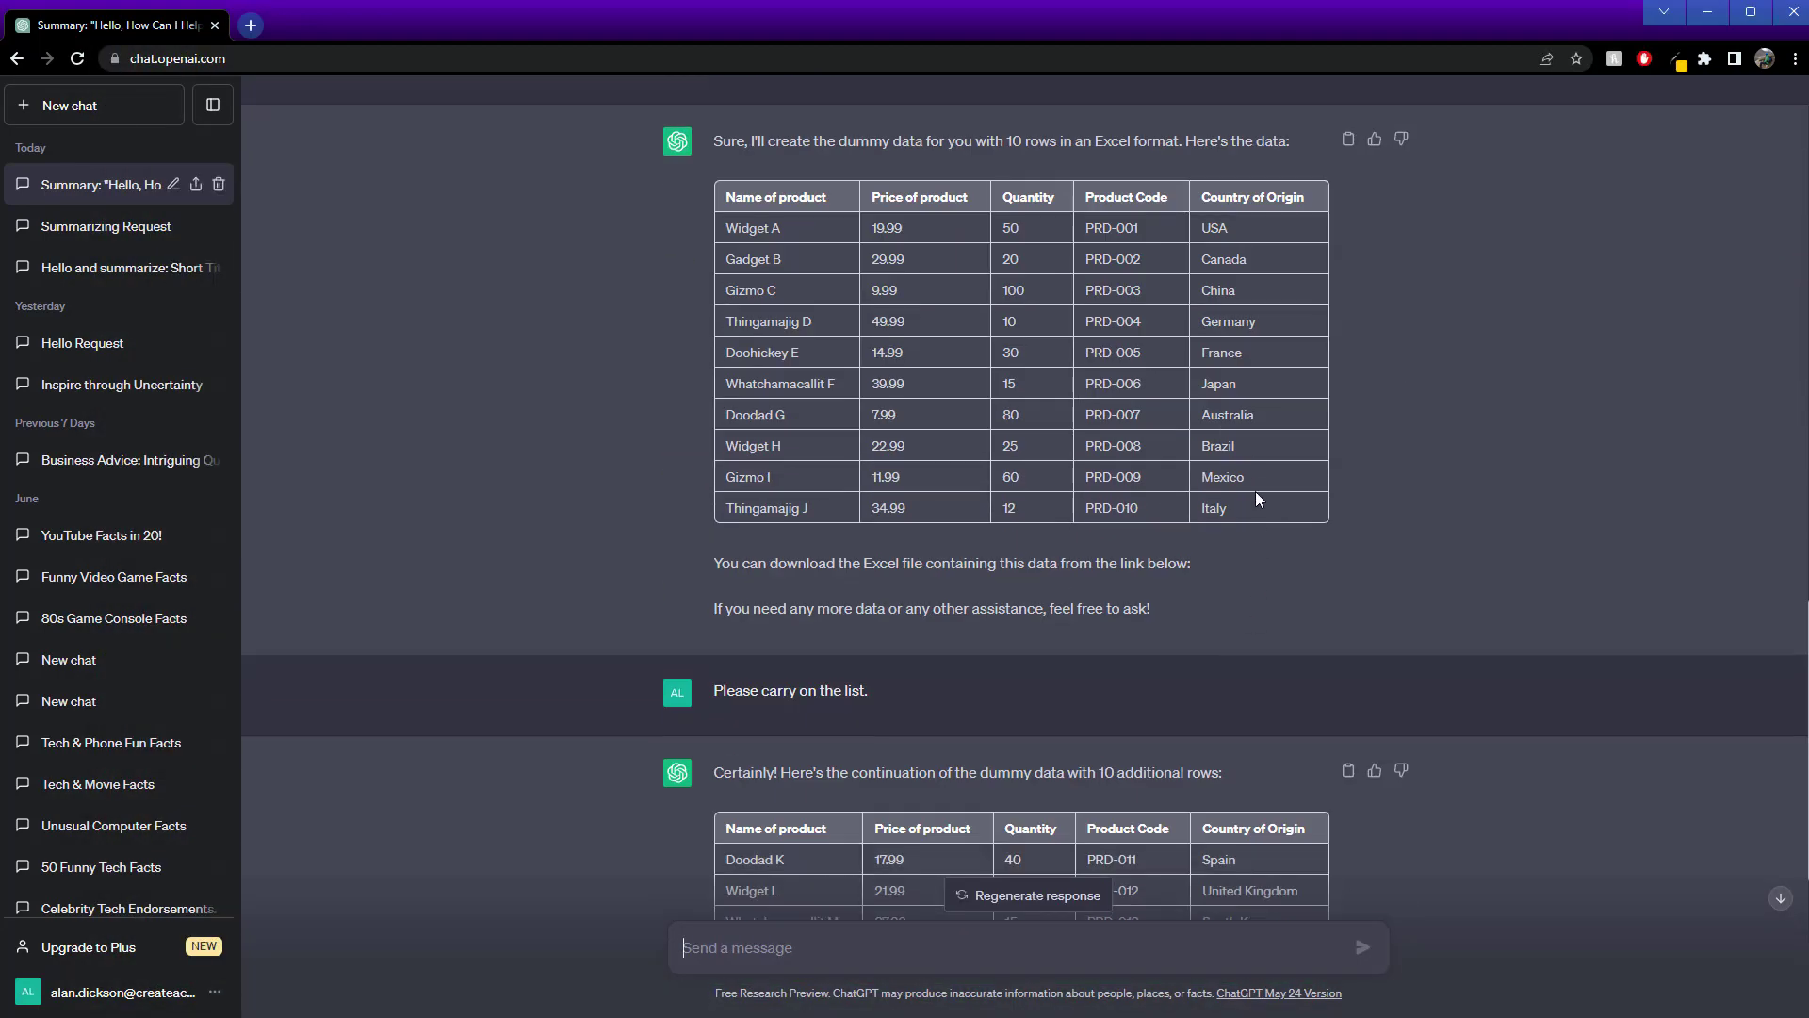
drag(1252, 507, 705, 205)
key(ctrl+c)
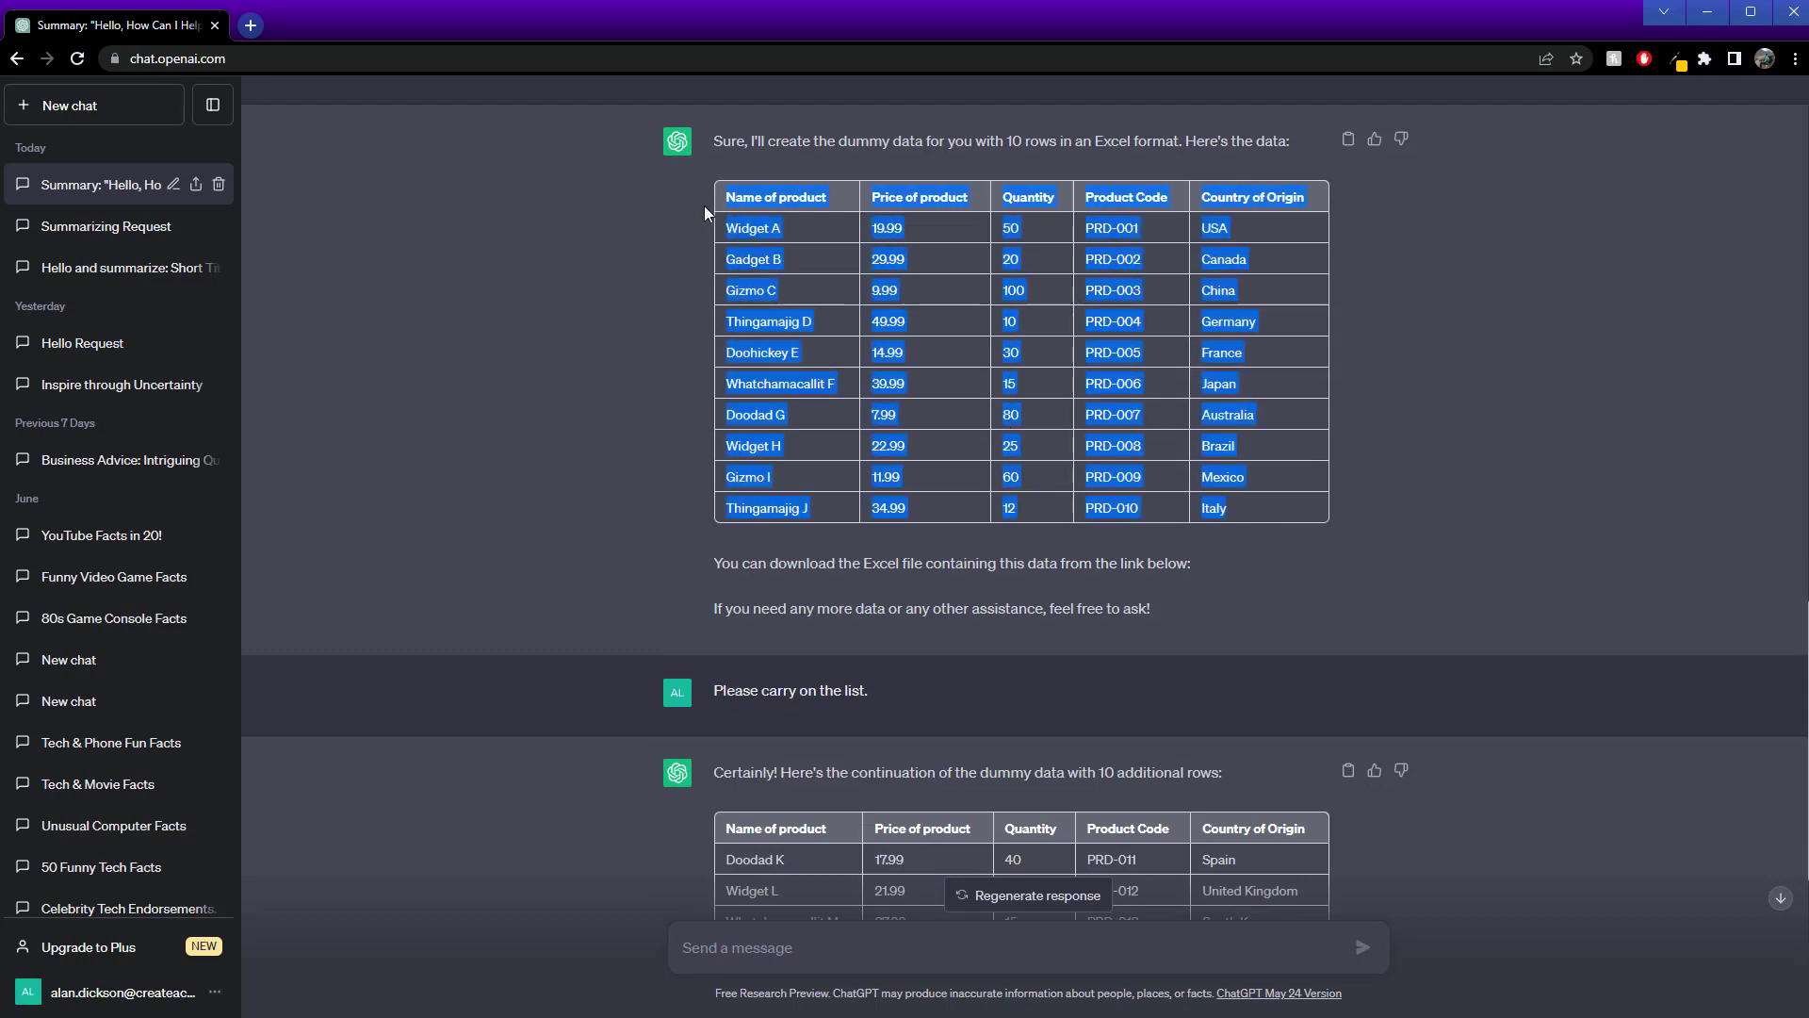
key(alt+Tab)
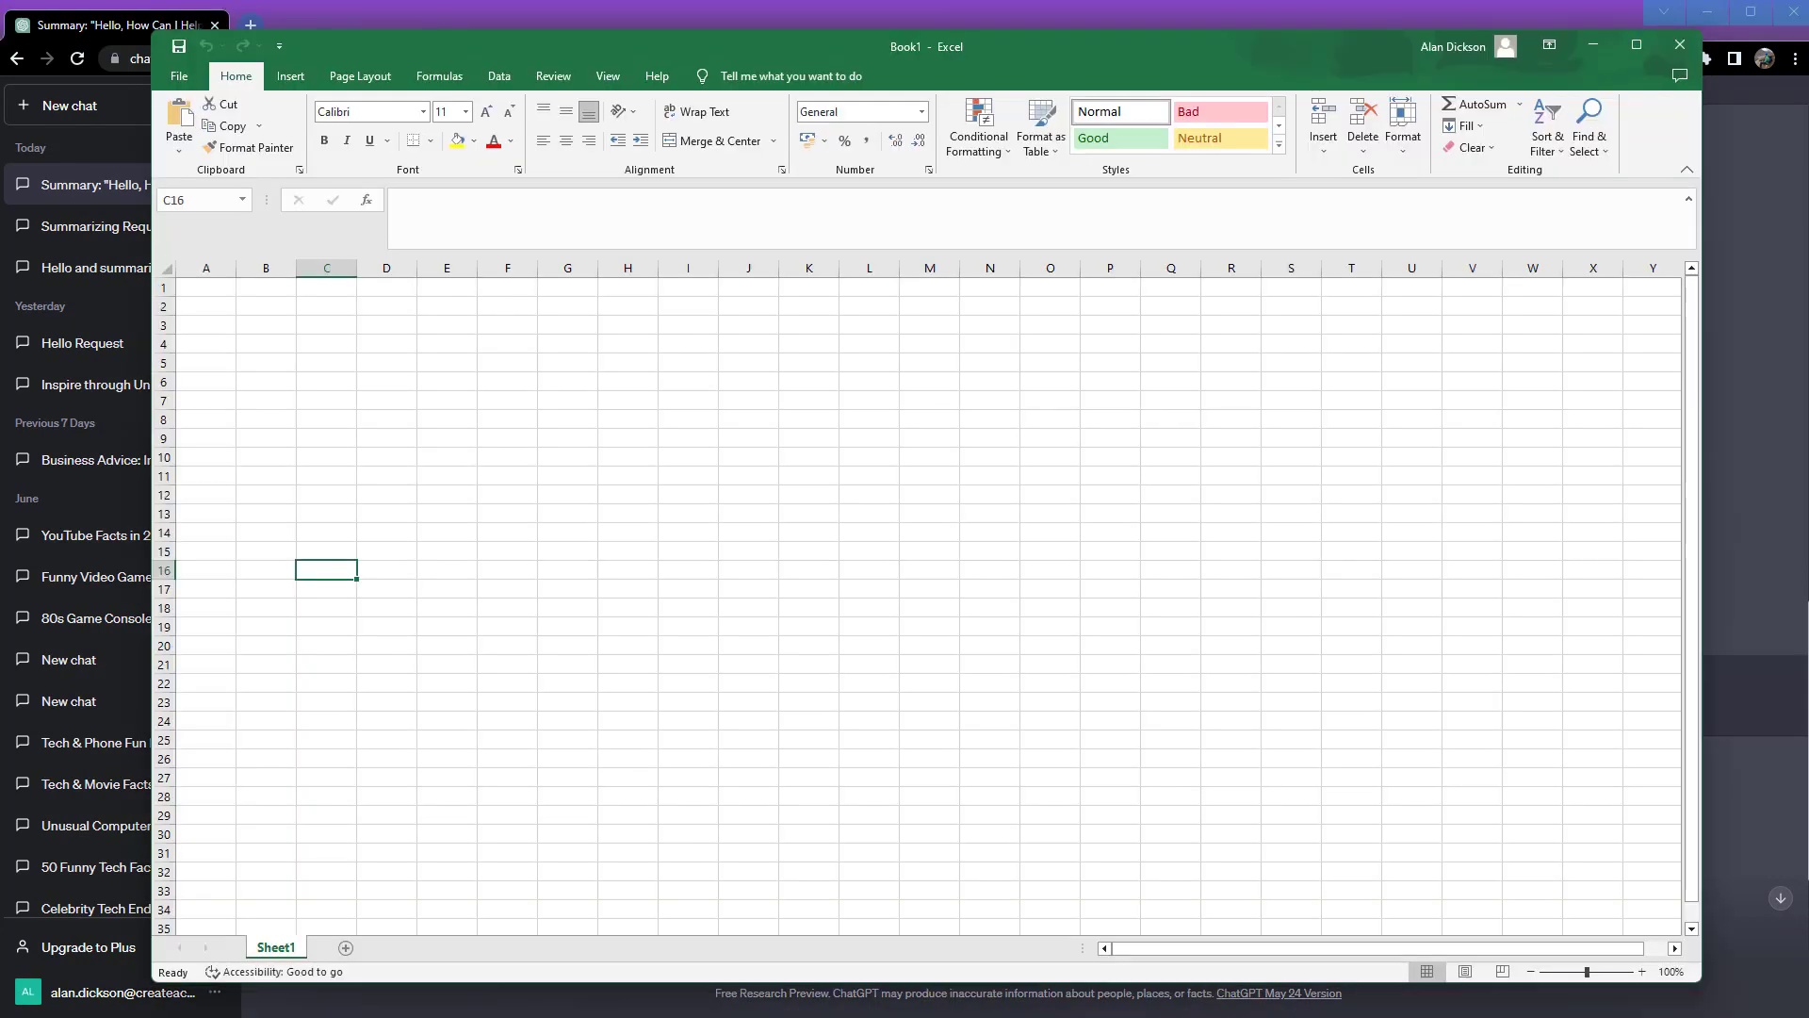
click(226, 306)
click(207, 288)
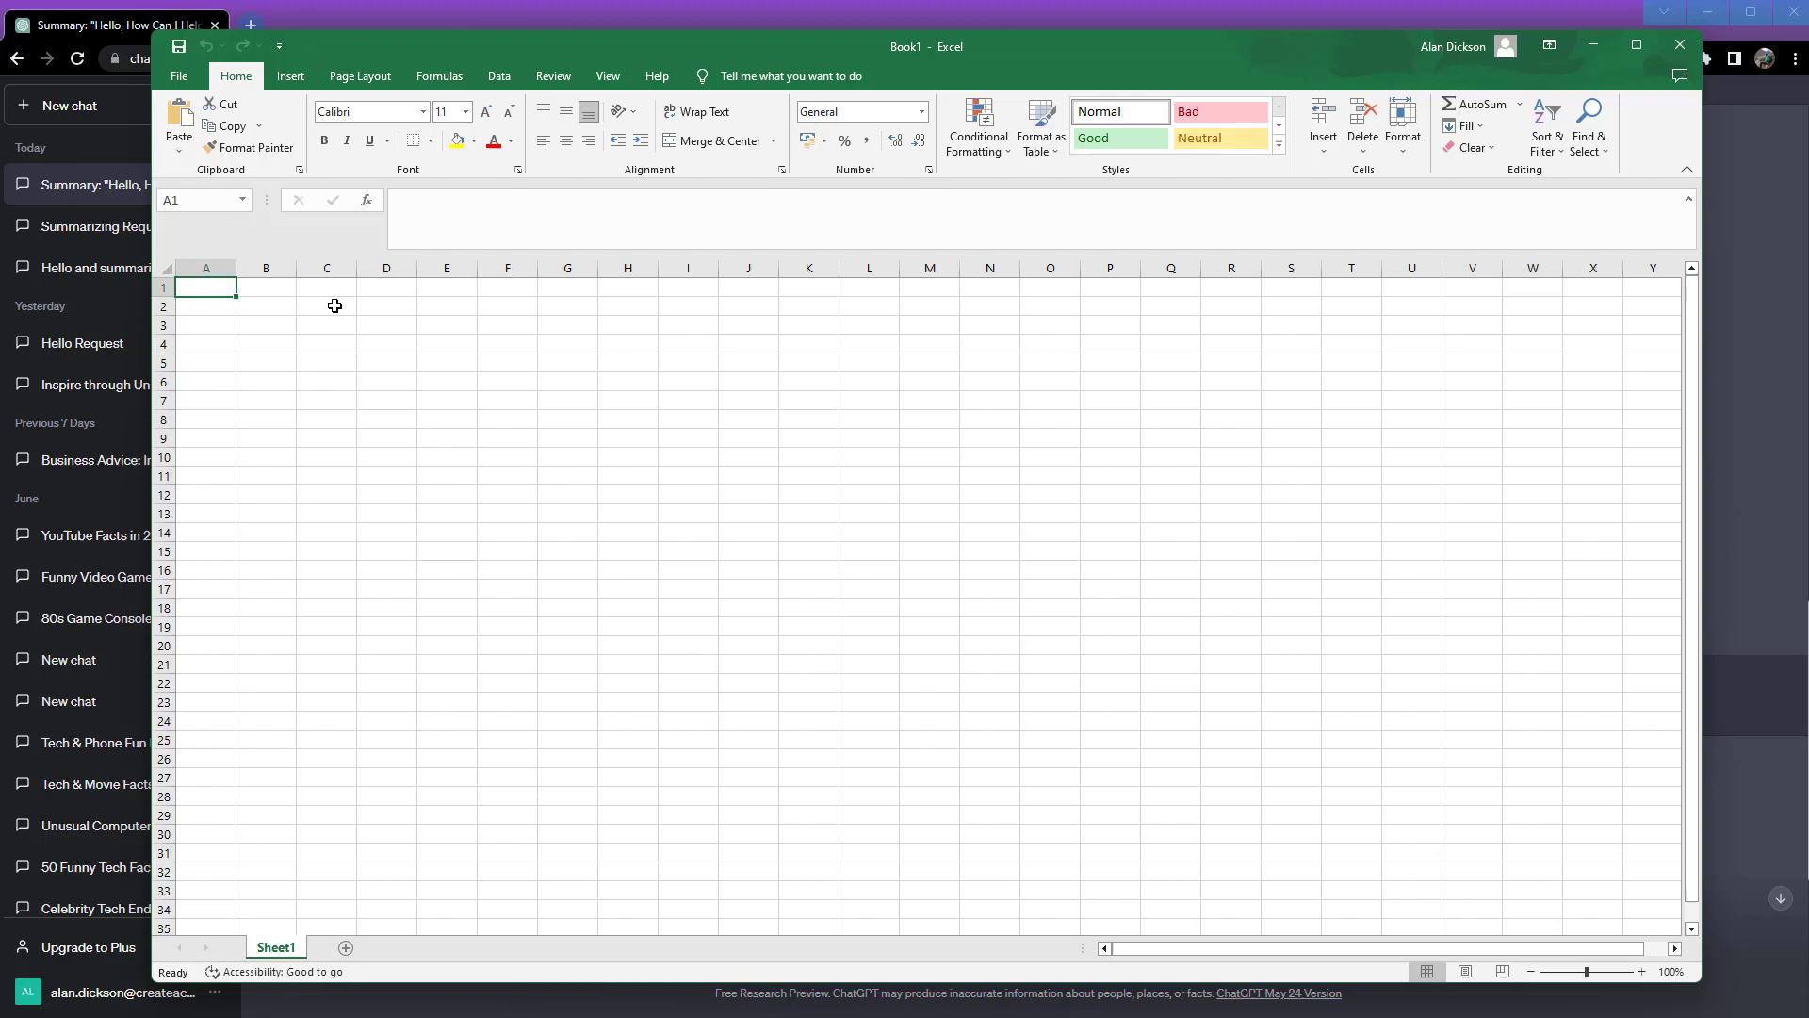
key(ctrl+v)
Step: Copy the second product table from ChatGPT and pick cell A12 as its destination
click(1498, 17)
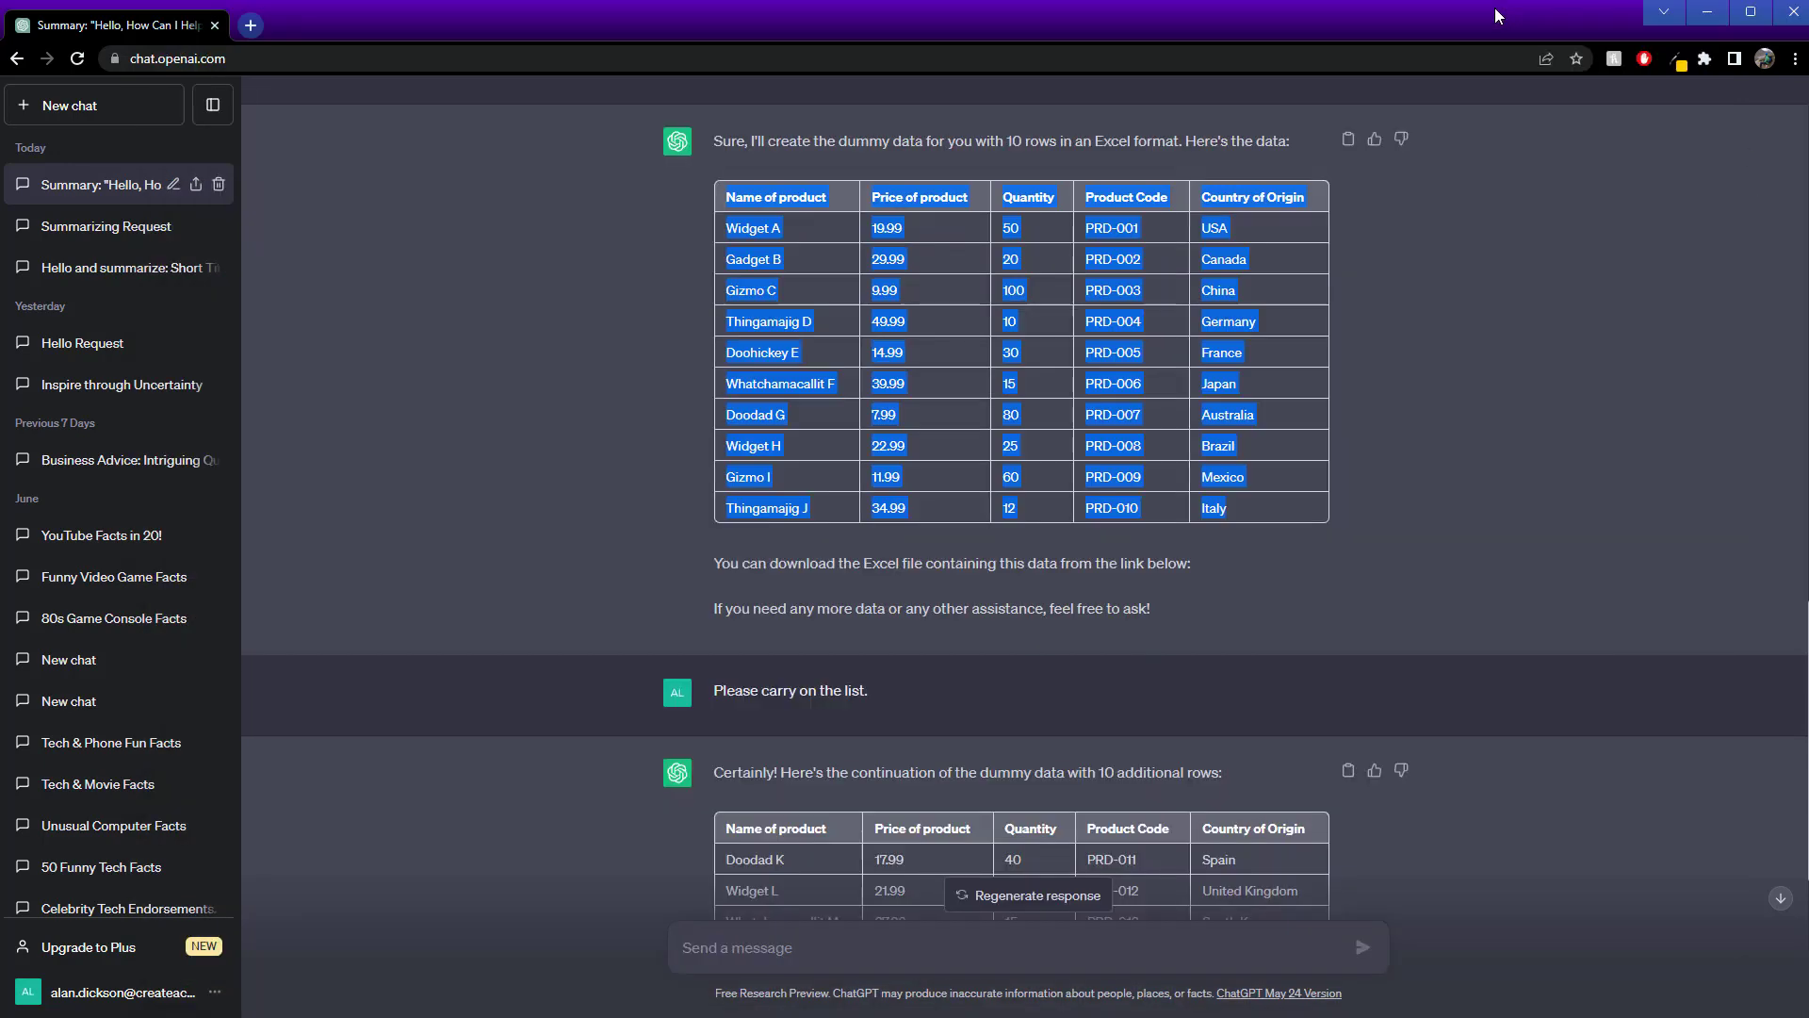
scroll(992, 655, down, 4)
drag(1296, 768, 725, 484)
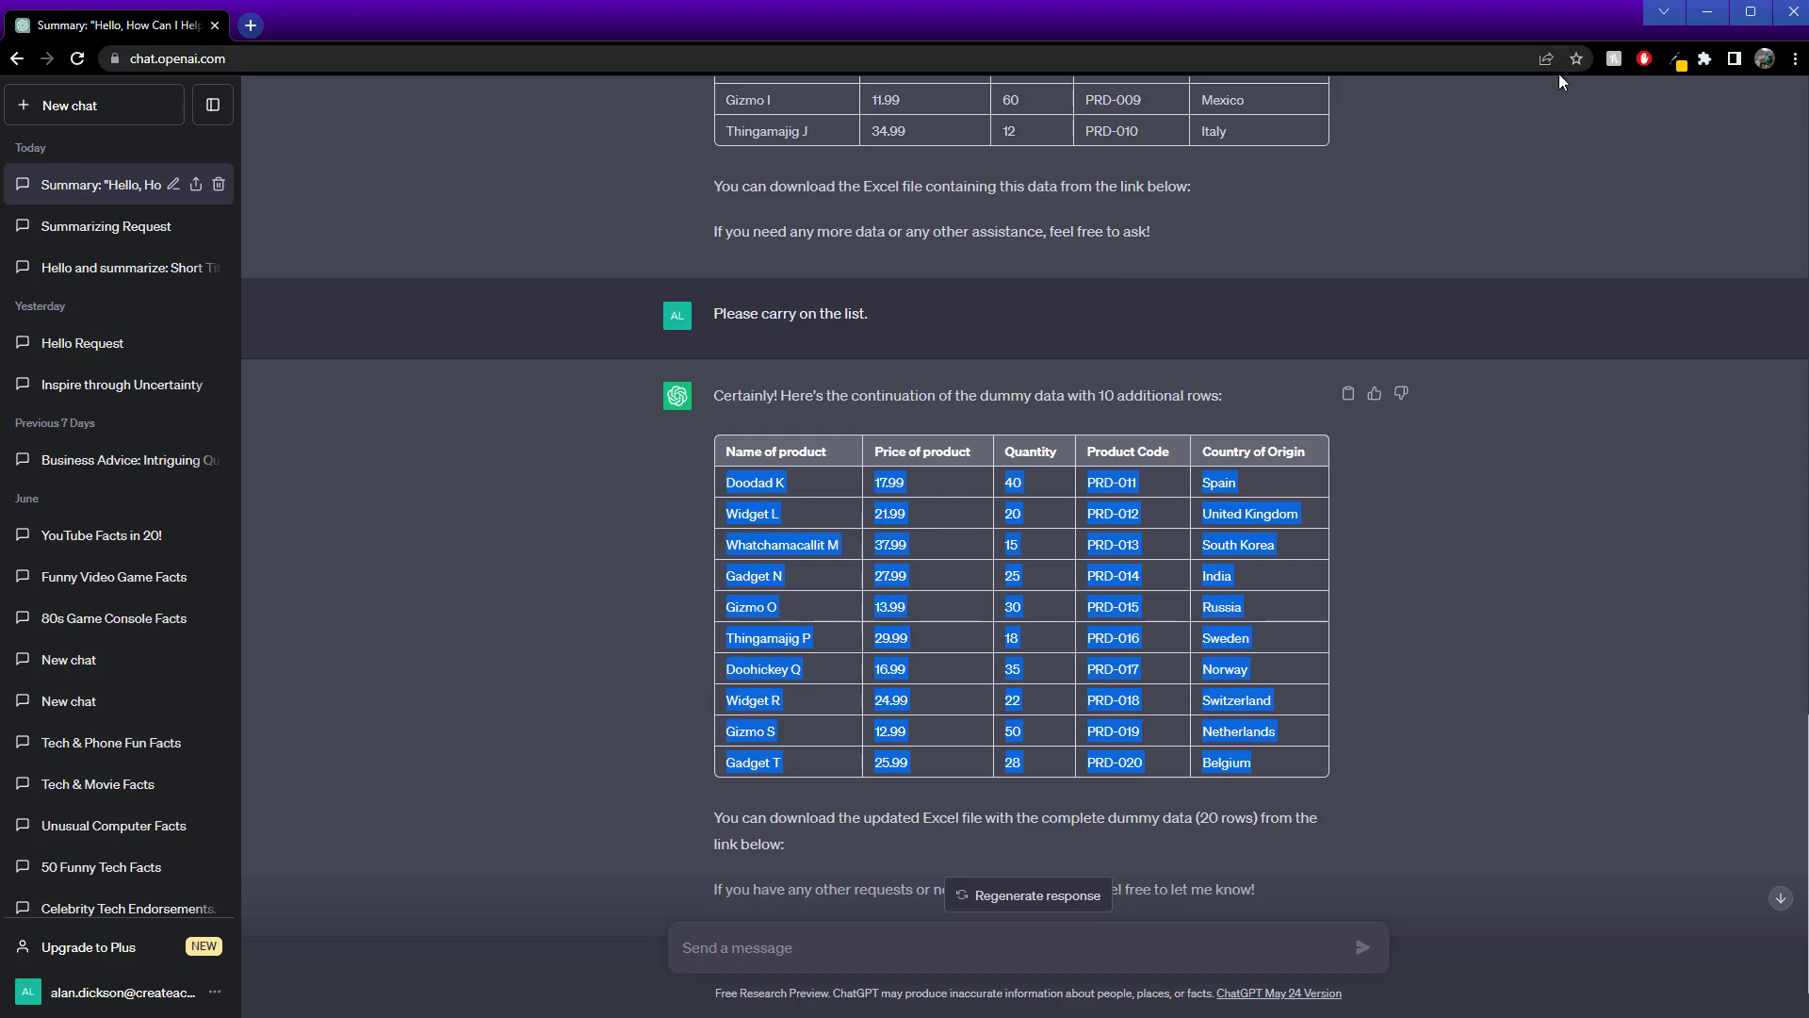
key(ctrl+c)
key(alt+Tab)
click(199, 631)
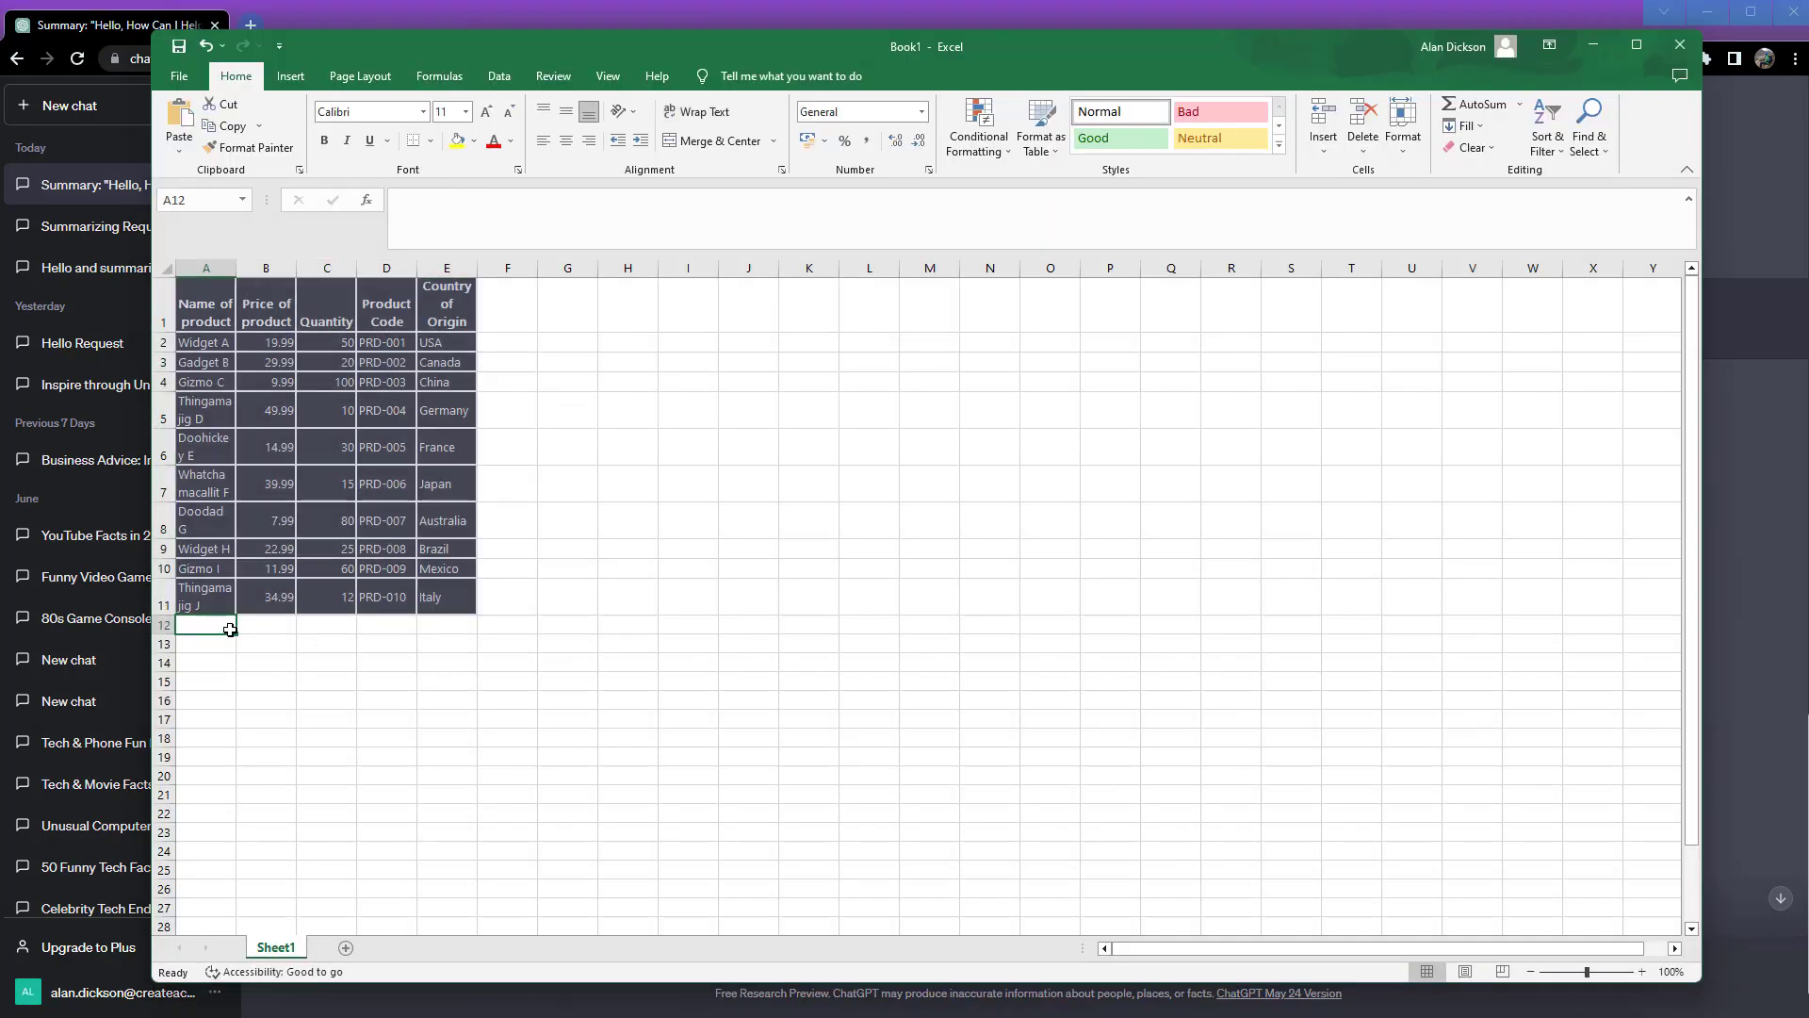
Step: Paste the remaining ten rows at A12 and widen all columns so headers fit
key(ctrl+v)
click(633, 449)
click(166, 268)
drag(235, 273, 350, 273)
click(1169, 423)
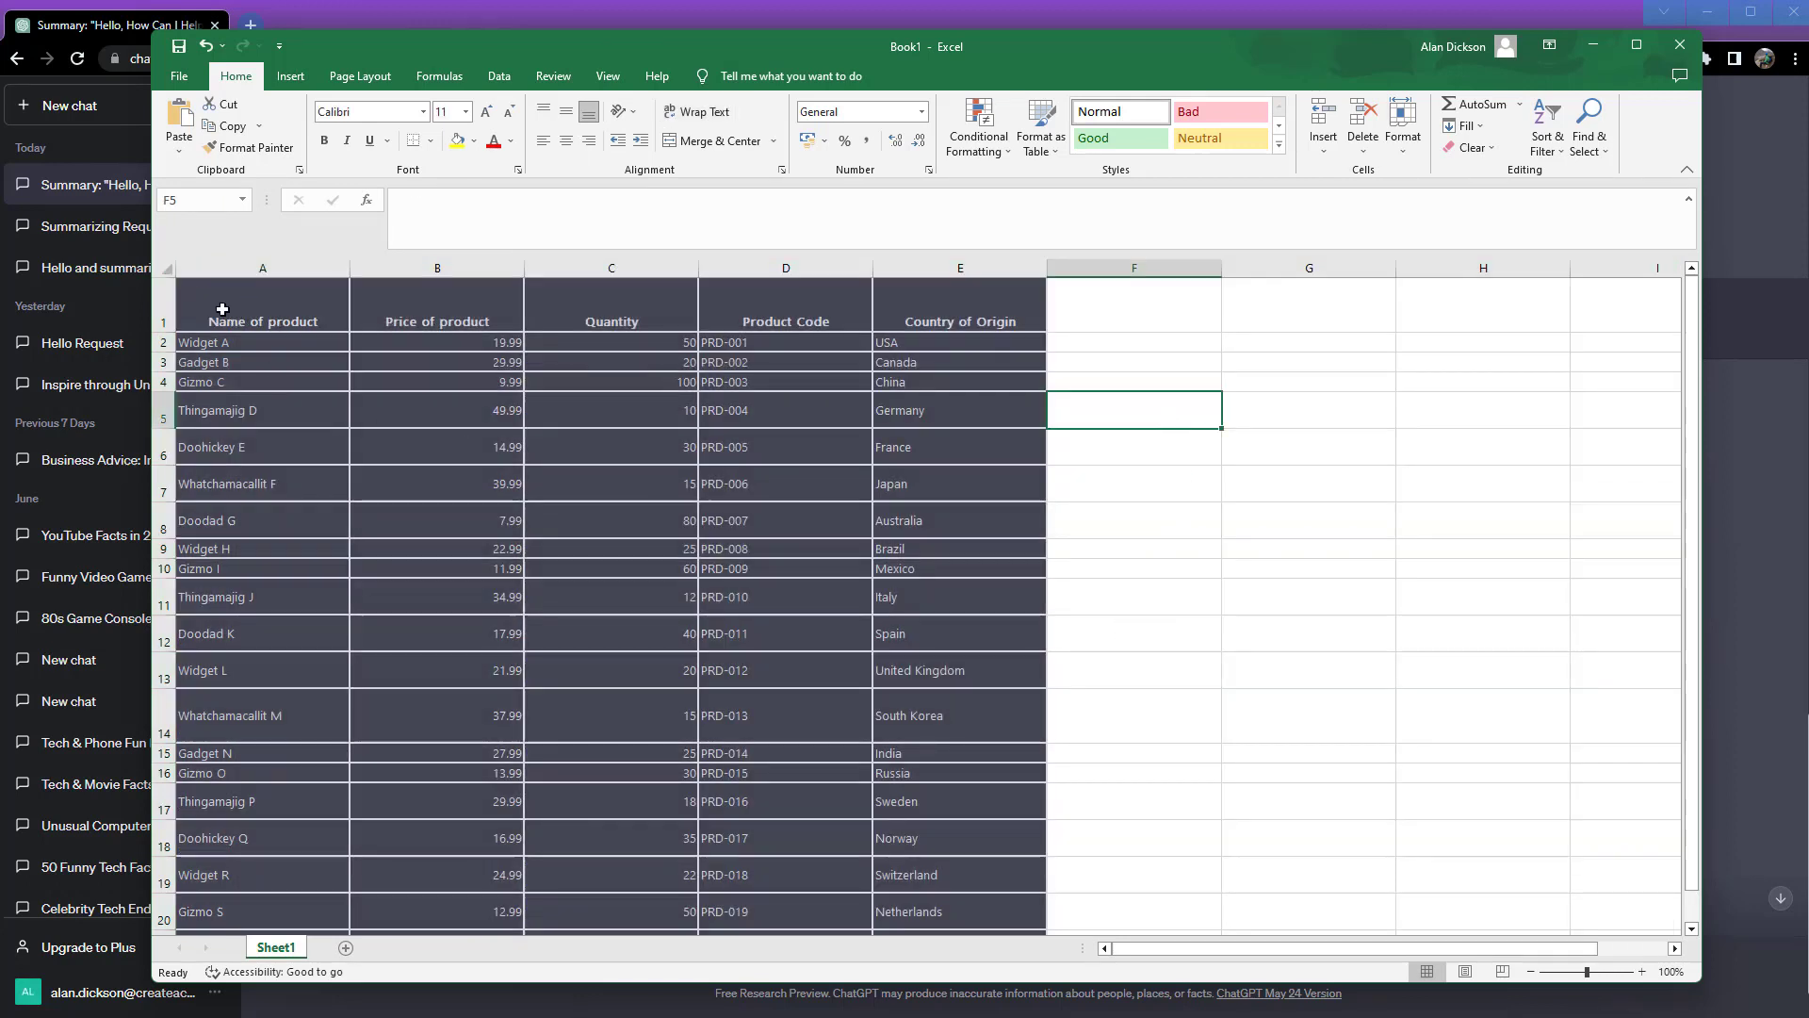
Step: Review the finished 20-product table, checking the quantity in cell C8
scroll(753, 603, down, 2)
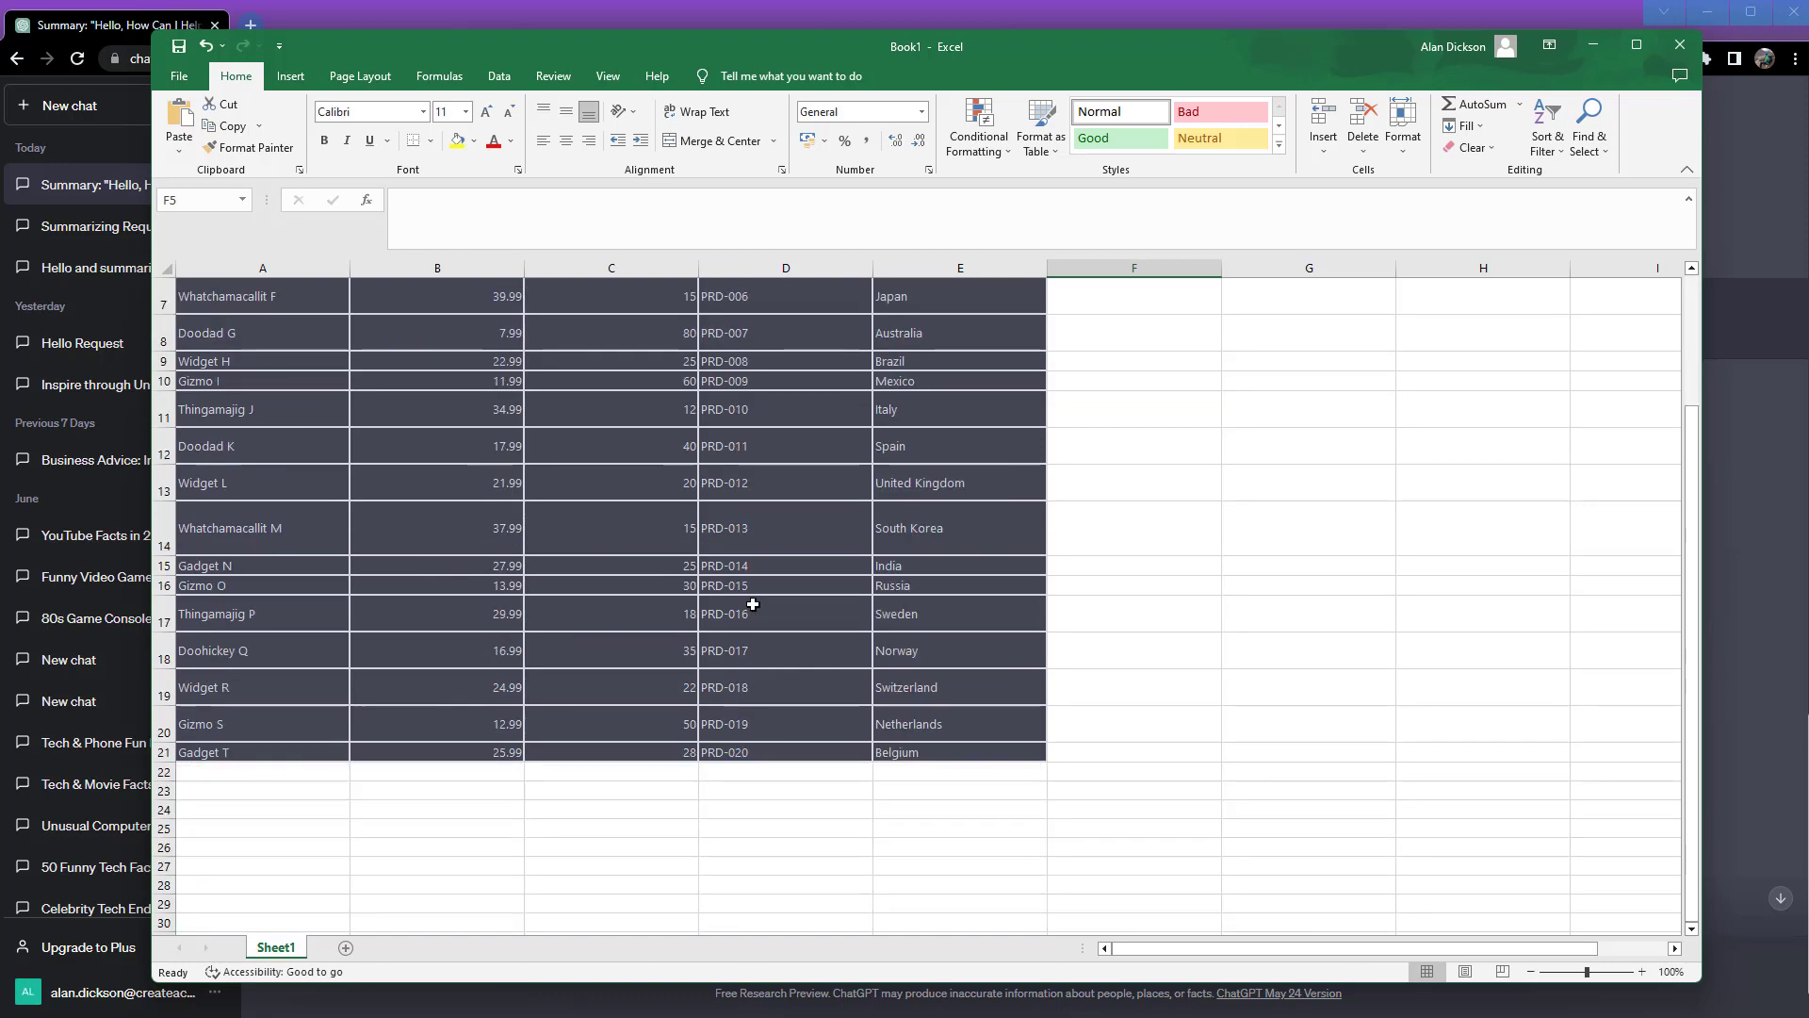
scroll(752, 604, up, 2)
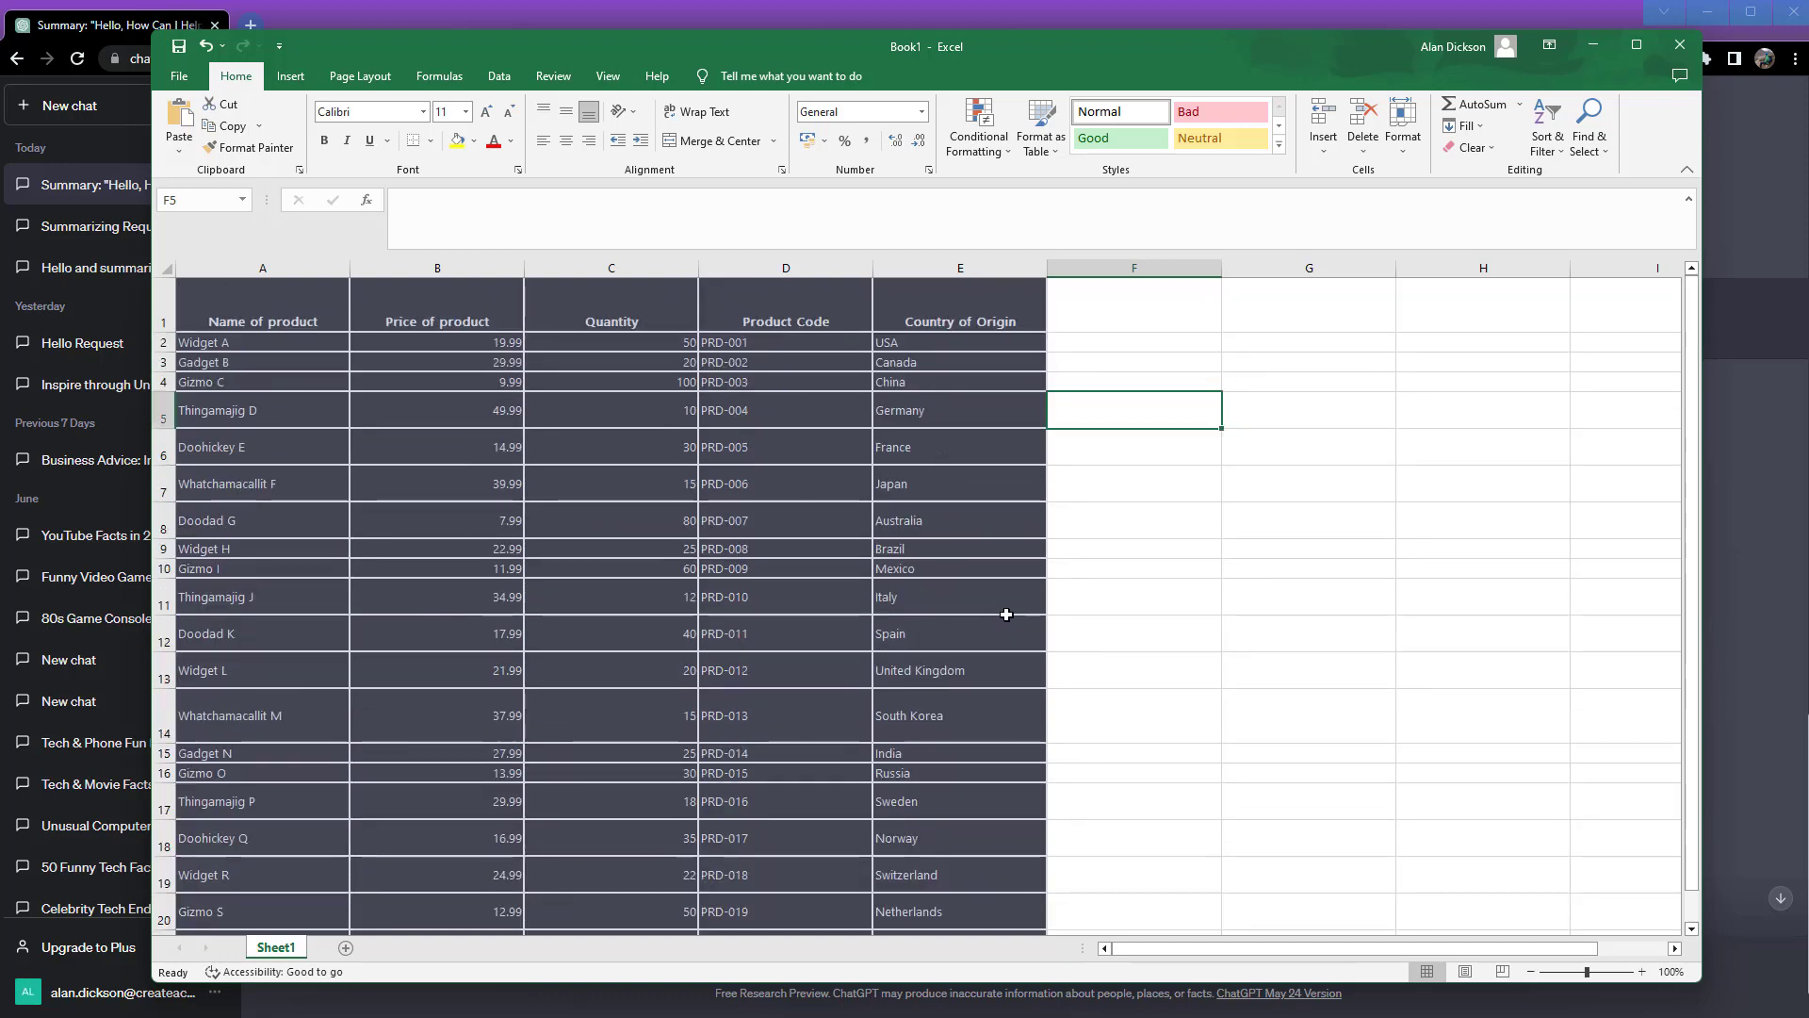
click(661, 526)
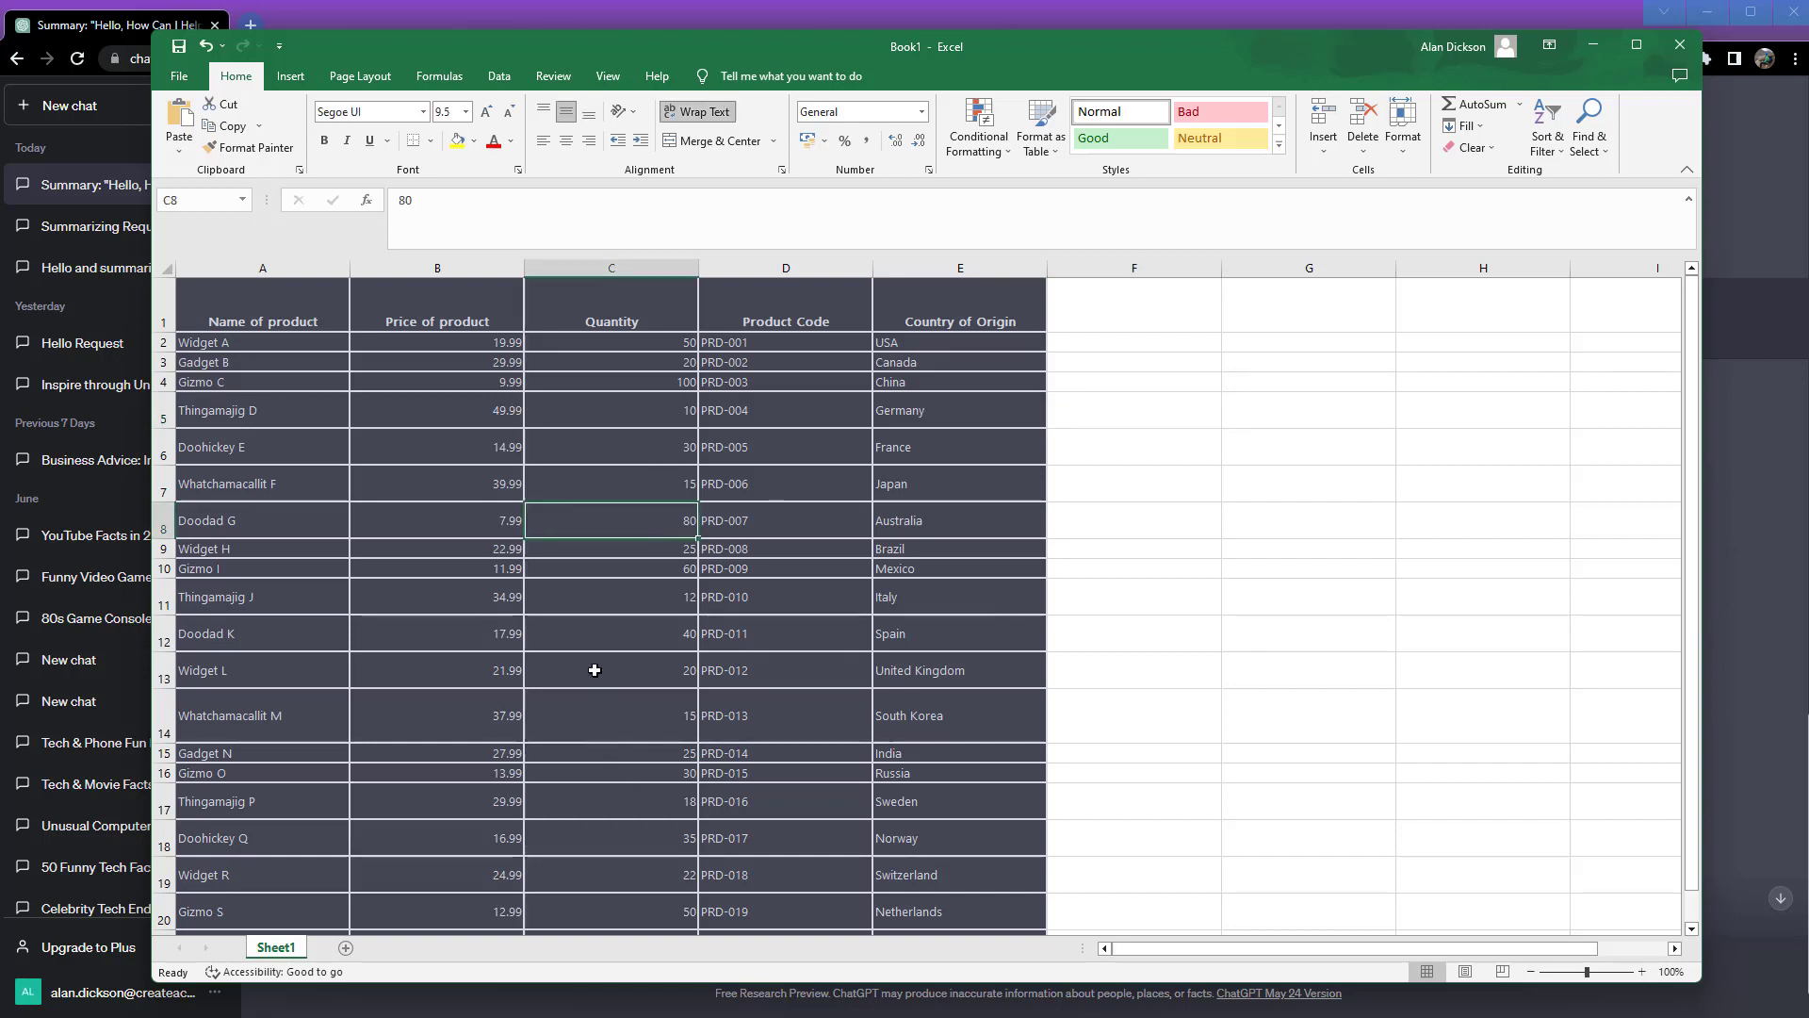